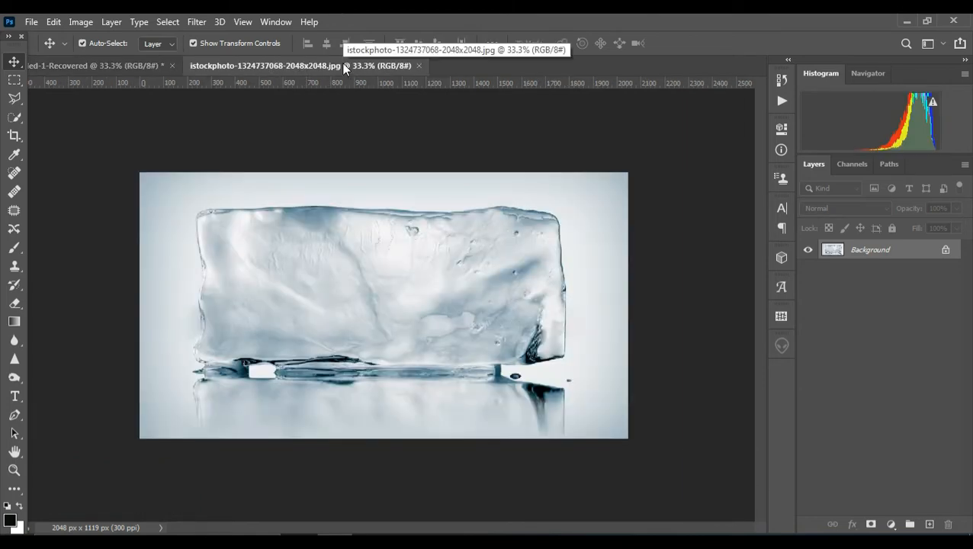
Bring the ice block photo into the Untitled-1-Recovered document, enlarge it to 107.77%, and shift it across to cover the canvas's white strip
drag(342, 251, 450, 324)
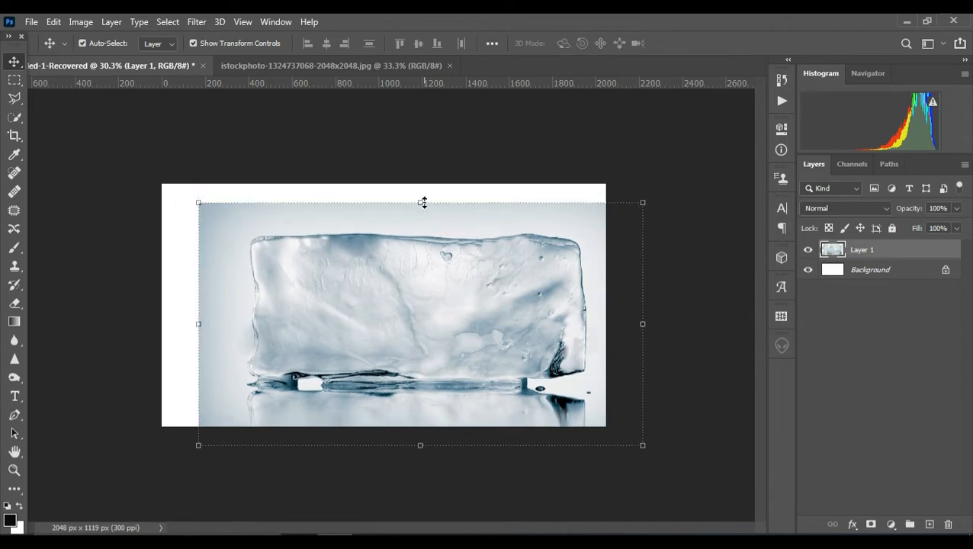
drag(422, 202, 420, 184)
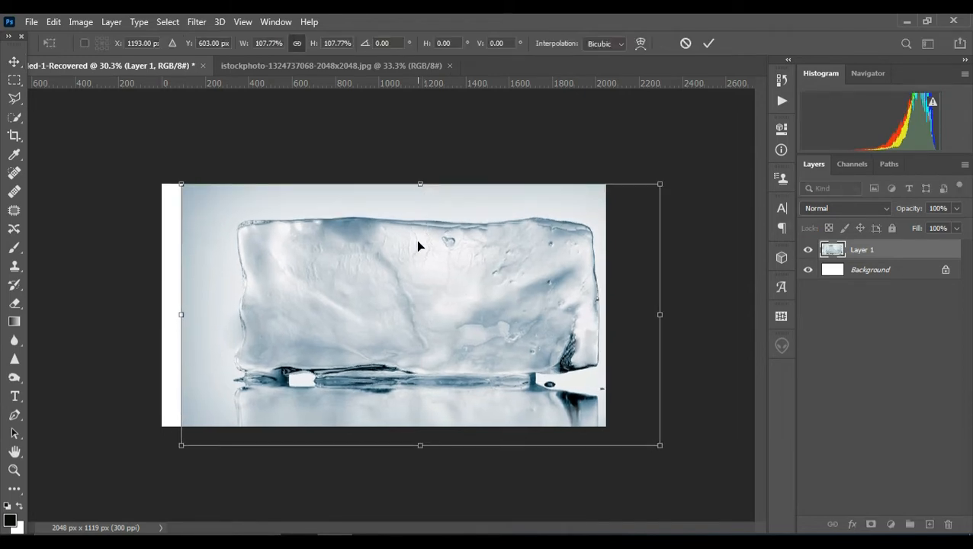
drag(417, 246, 402, 246)
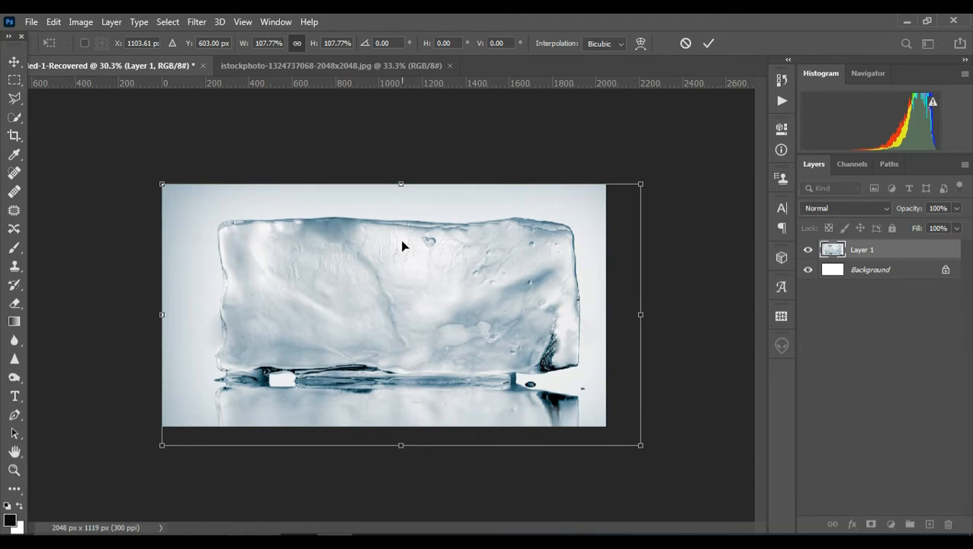
key(shift+Left)
key(shift+Left)
key(shift+Left)
key(shift+Left)
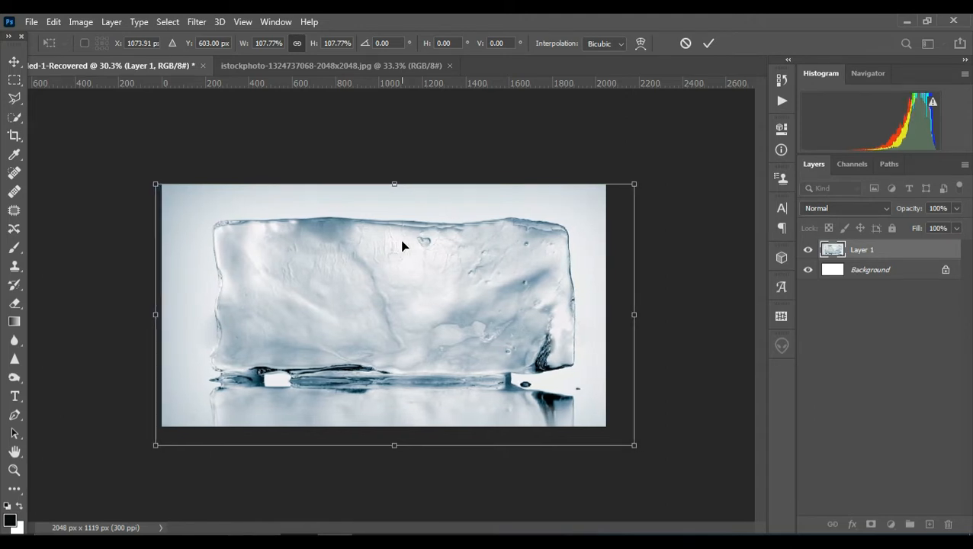
key(Return)
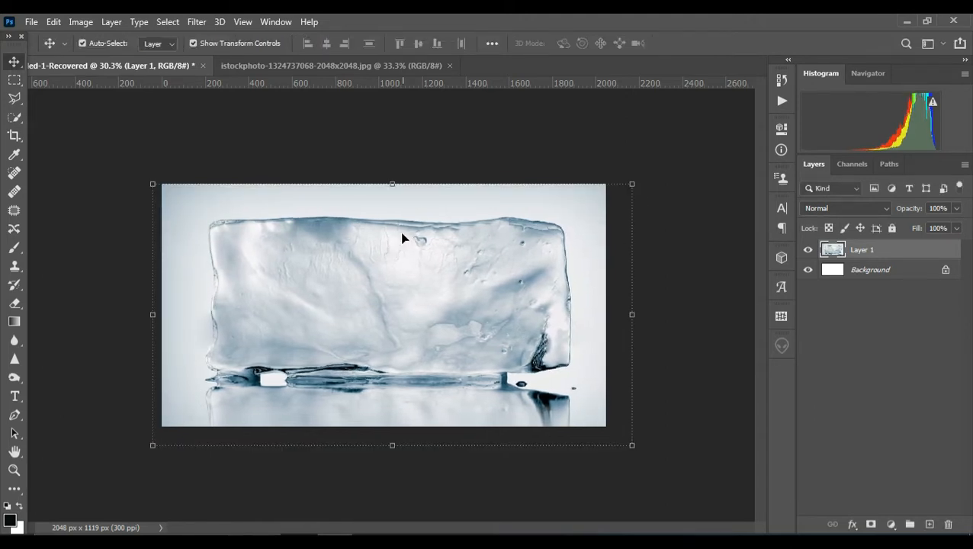
Enlarge the ice layer to about 2330 × 1273 px, centre it horizontally, and align its upper edge with the canvas
drag(152, 315, 131, 314)
drag(645, 314, 637, 312)
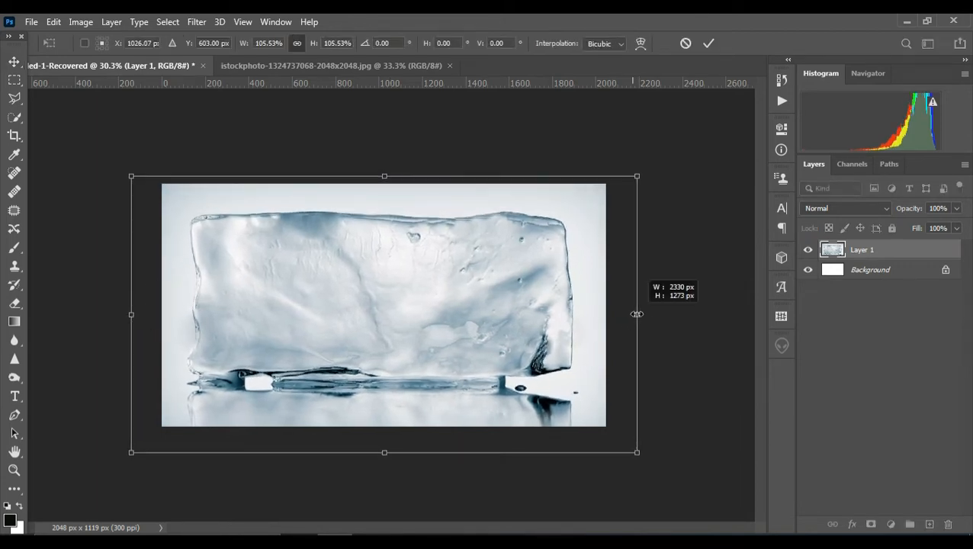
drag(495, 315, 496, 324)
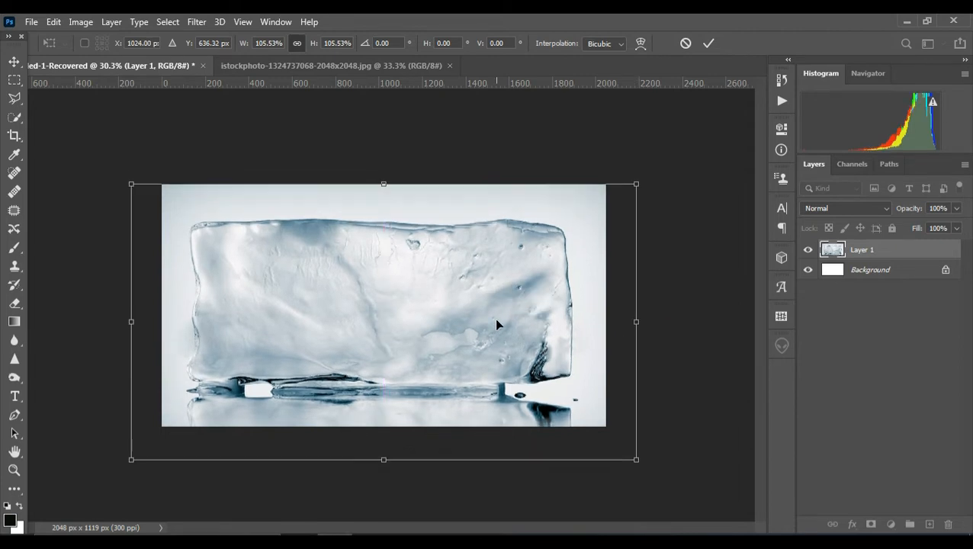
key(Return)
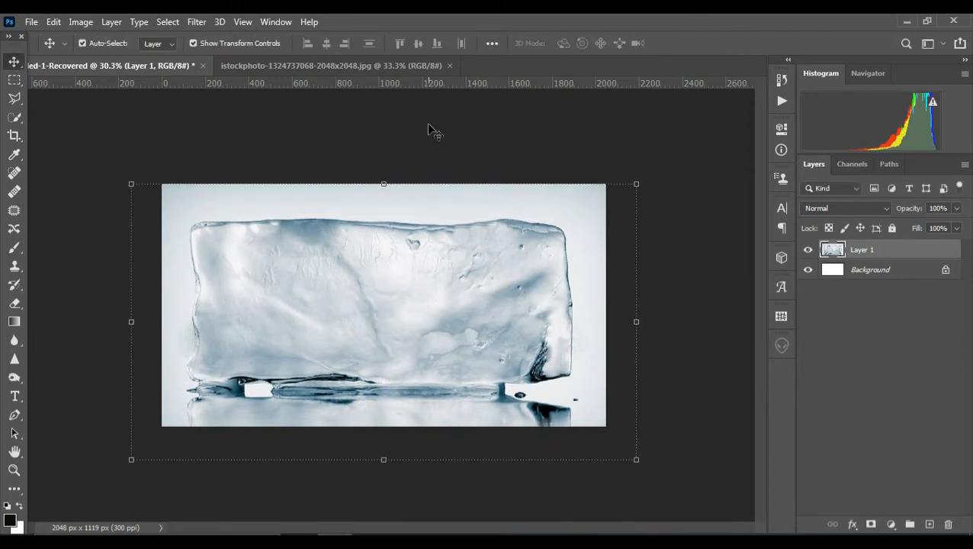
Close the ice block source photo and open the picture of the curled-up woman from New folder in Photoshop
click(450, 65)
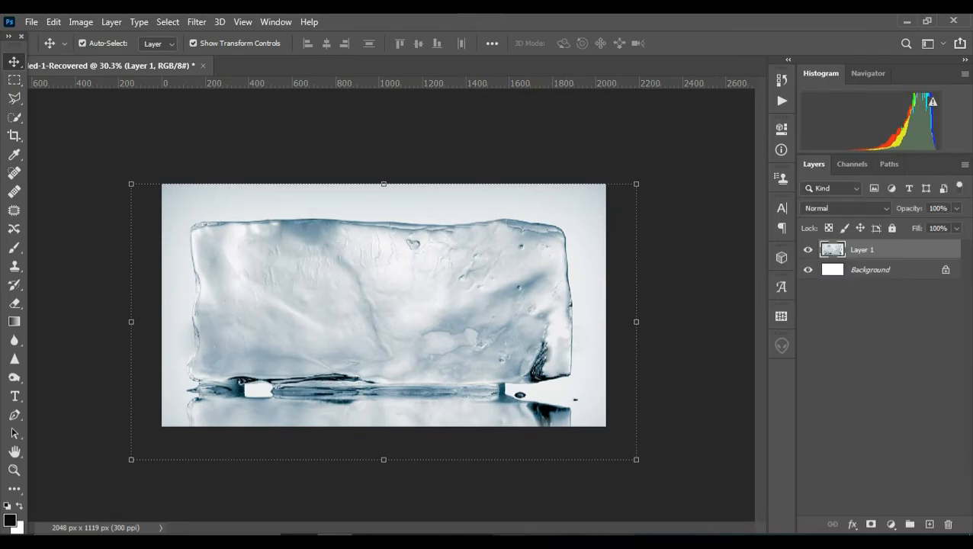
key(alt+Tab)
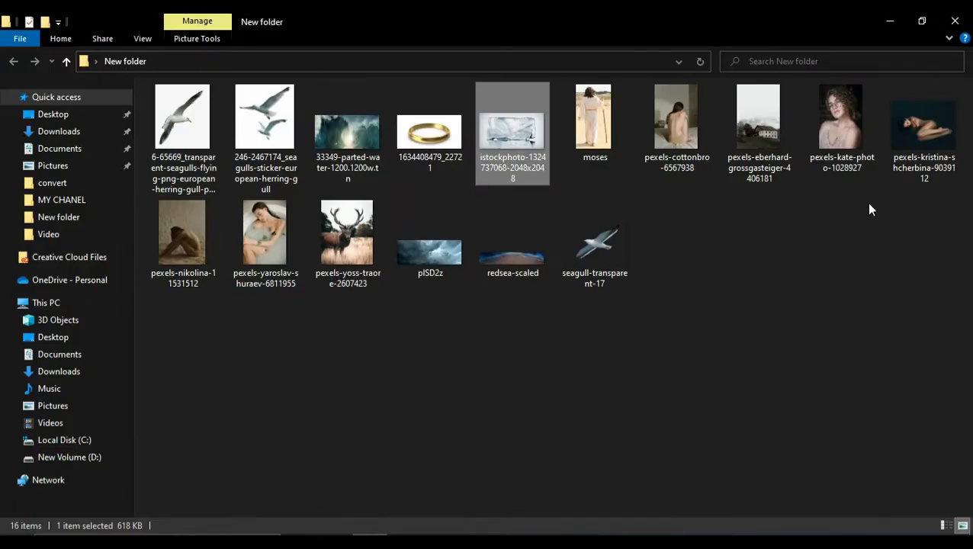
drag(922, 122, 396, 61)
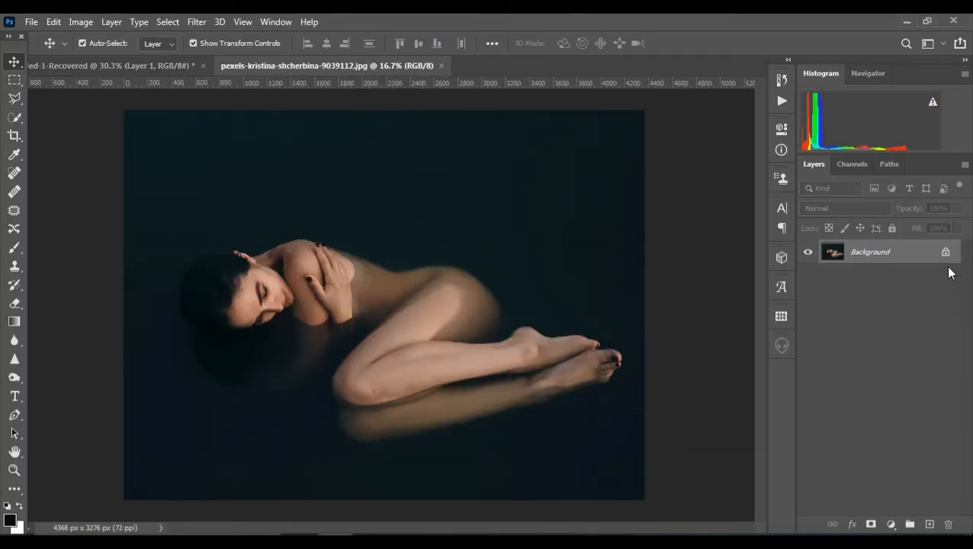
Unlock the woman photo's background layer and remove its background with the Remove Background quick action
click(946, 252)
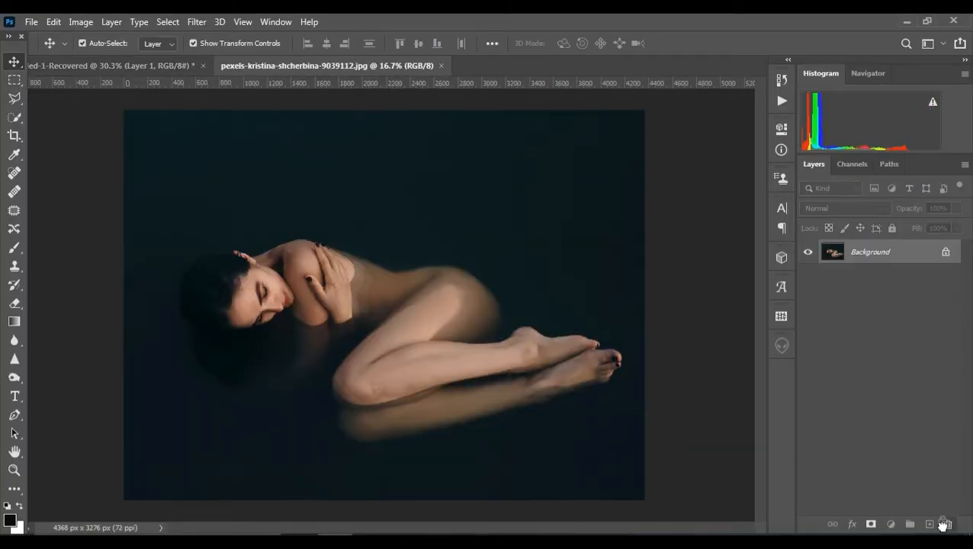
click(782, 131)
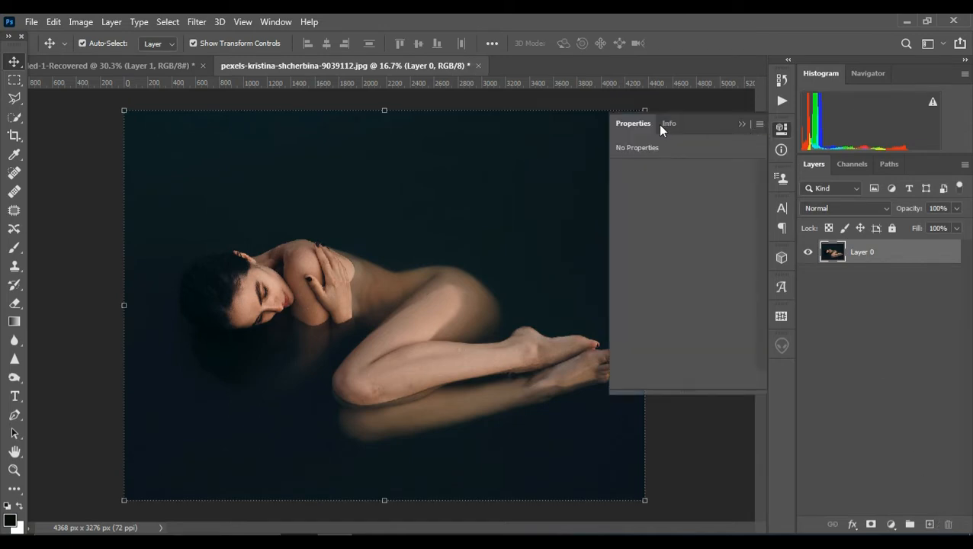
click(872, 255)
click(703, 353)
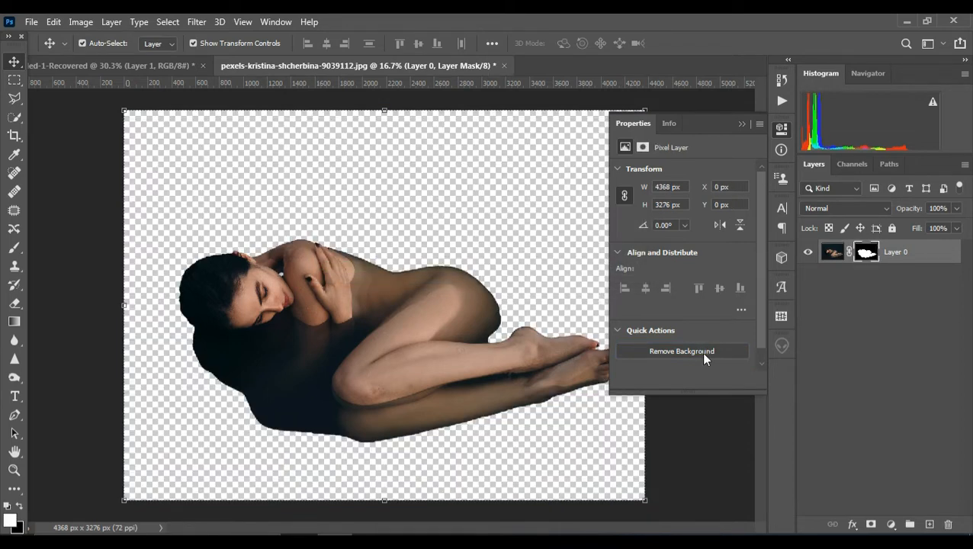
click(739, 125)
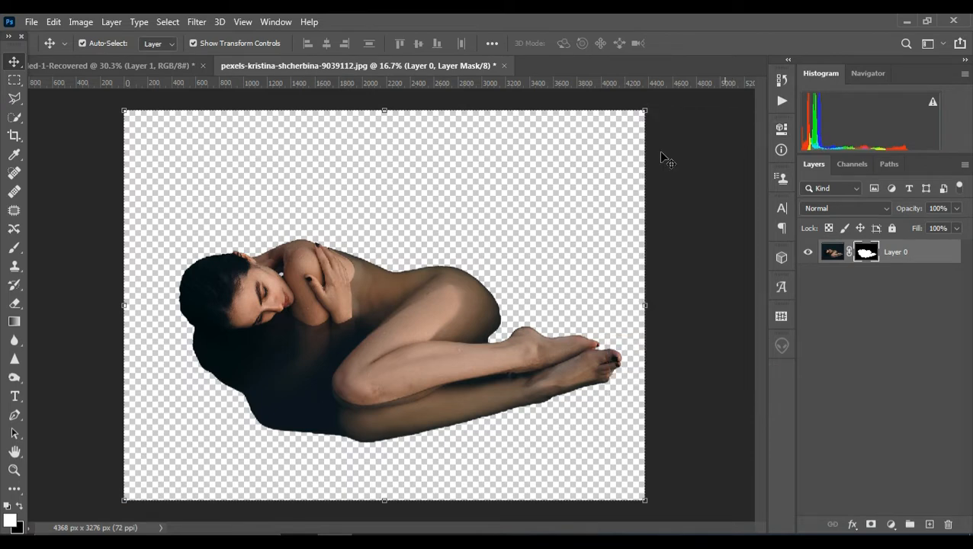
Erase the dark leftover shadow below the woman's head and torso on the layer mask with a soft round eraser, reduced to 175 px
click(14, 303)
click(104, 43)
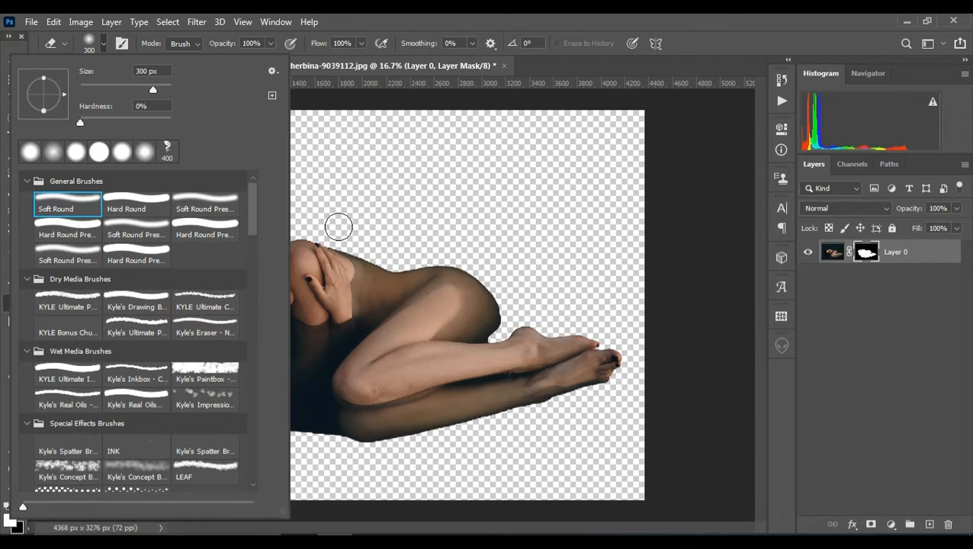
click(340, 223)
mouse_move(207, 375)
mouse_down()
mouse_move(216, 358)
mouse_move(189, 354)
mouse_move(233, 374)
mouse_move(261, 414)
mouse_move(331, 458)
mouse_move(317, 415)
mouse_move(321, 431)
mouse_move(278, 392)
mouse_move(309, 393)
mouse_move(317, 404)
mouse_move(268, 368)
mouse_move(265, 339)
mouse_move(193, 341)
mouse_up()
click(102, 44)
click(423, 148)
key(bracketright)
key(bracketright)
key(bracketleft)
key(bracketleft)
key(bracketleft)
key(bracketleft)
key(bracketleft)
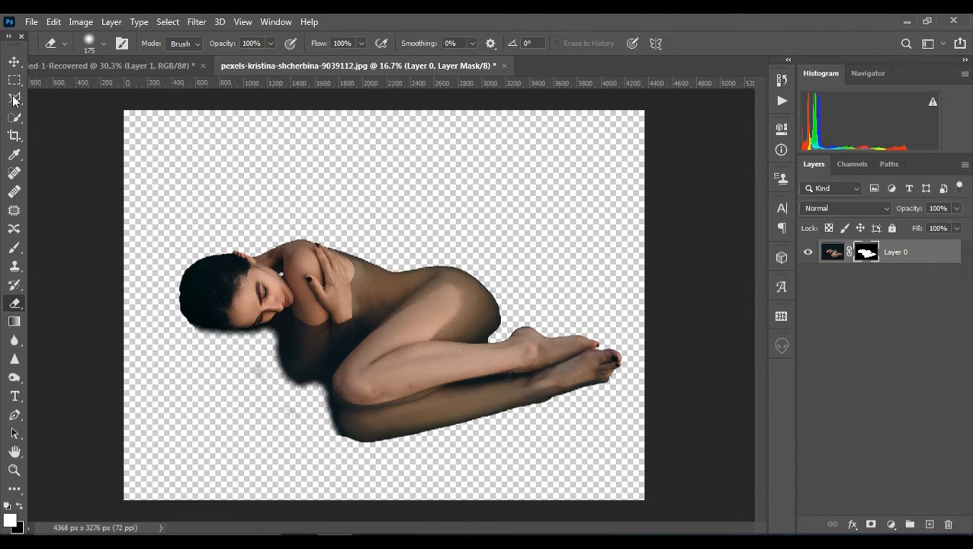
Move the cut-out woman into the ice composition, scale her to 51.54%, and position her over the ice block
click(14, 62)
drag(294, 273, 328, 209)
drag(344, 293, 346, 286)
key(ctrl+minus)
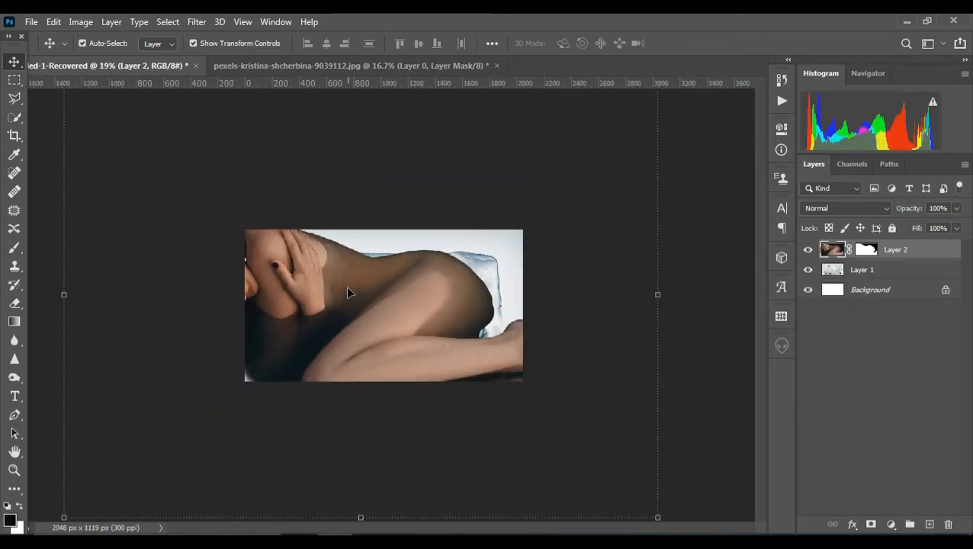
drag(657, 294, 479, 304)
drag(328, 311, 435, 305)
drag(384, 138, 388, 218)
scroll(404, 339, up, 3)
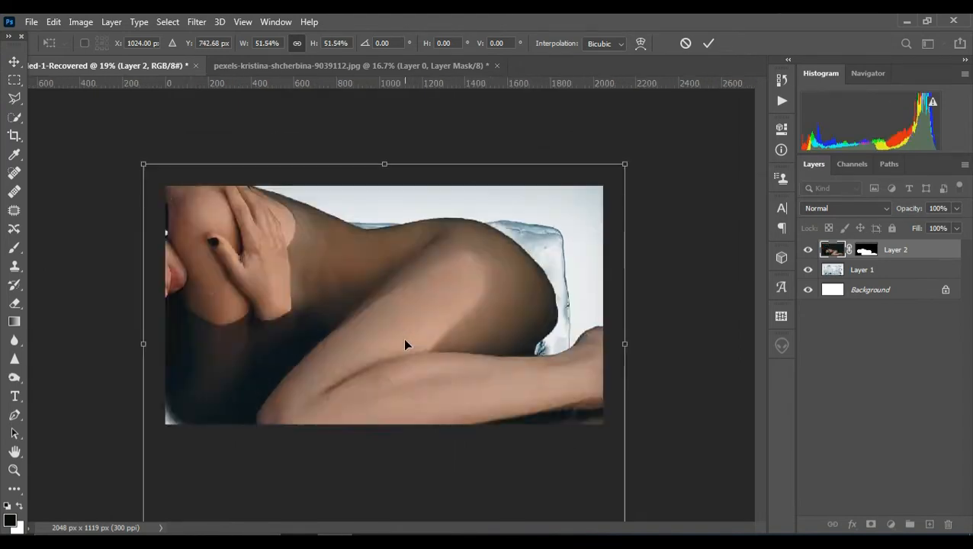
drag(400, 337, 401, 263)
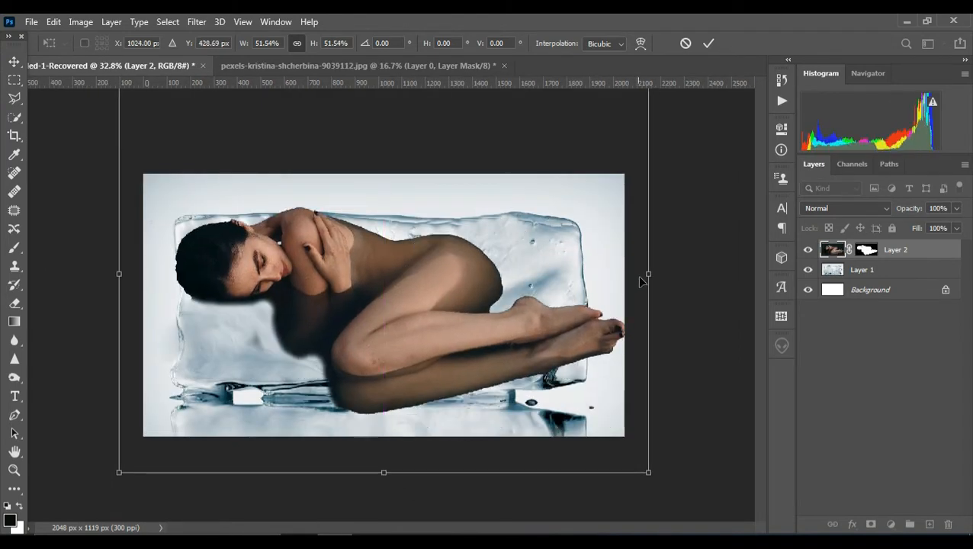
Reduce the woman's layer to 43.37% and position her so that she fits inside the ice block
drag(644, 276, 587, 280)
drag(394, 273, 409, 277)
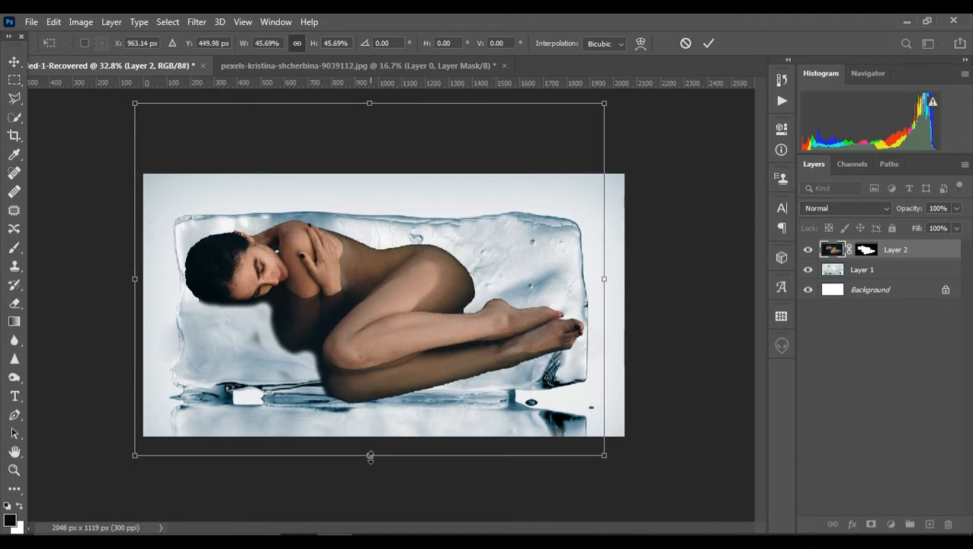
drag(370, 456, 374, 431)
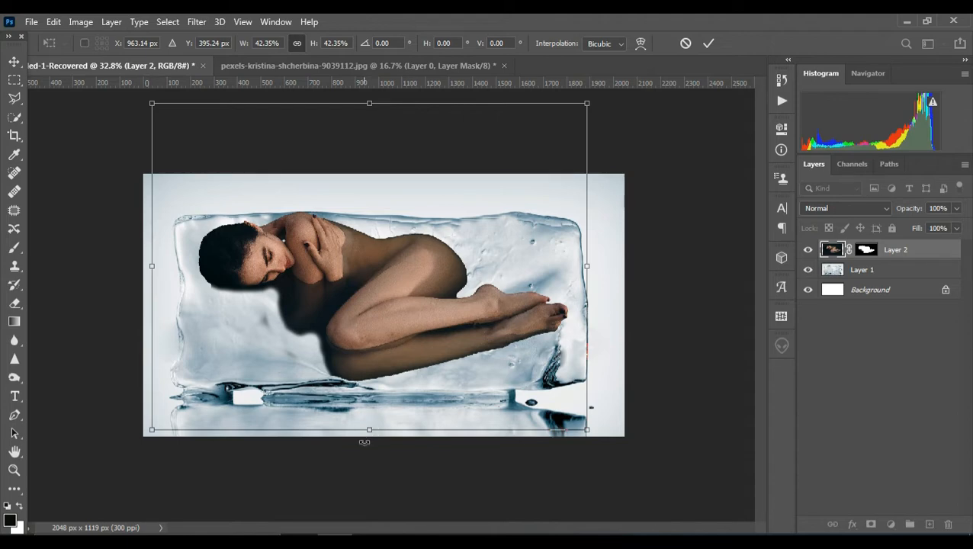
drag(379, 294, 377, 301)
drag(585, 273, 588, 272)
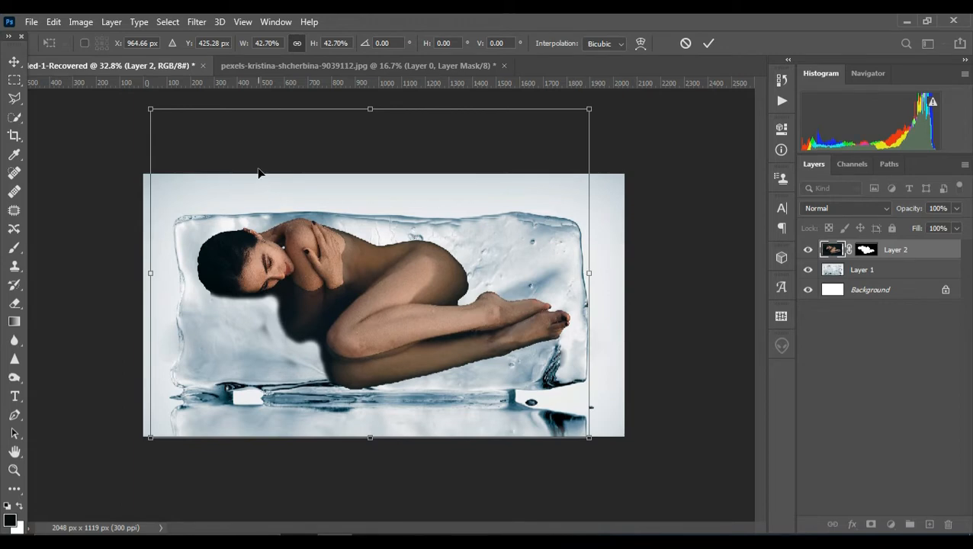
drag(142, 110, 137, 109)
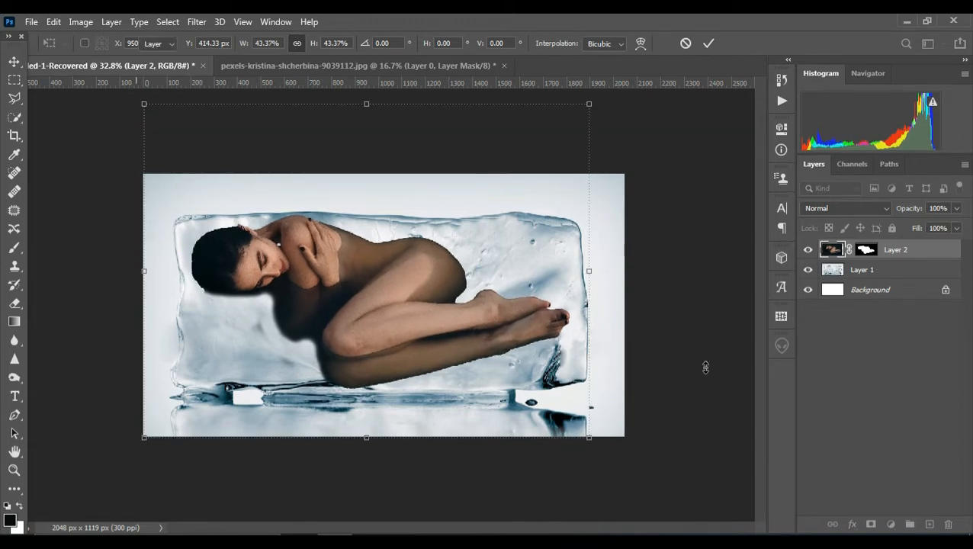
key(Return)
Set the woman's layer to Overlay blending and apply an Exposure adjustment of +0.66 with an offset of 0
click(885, 209)
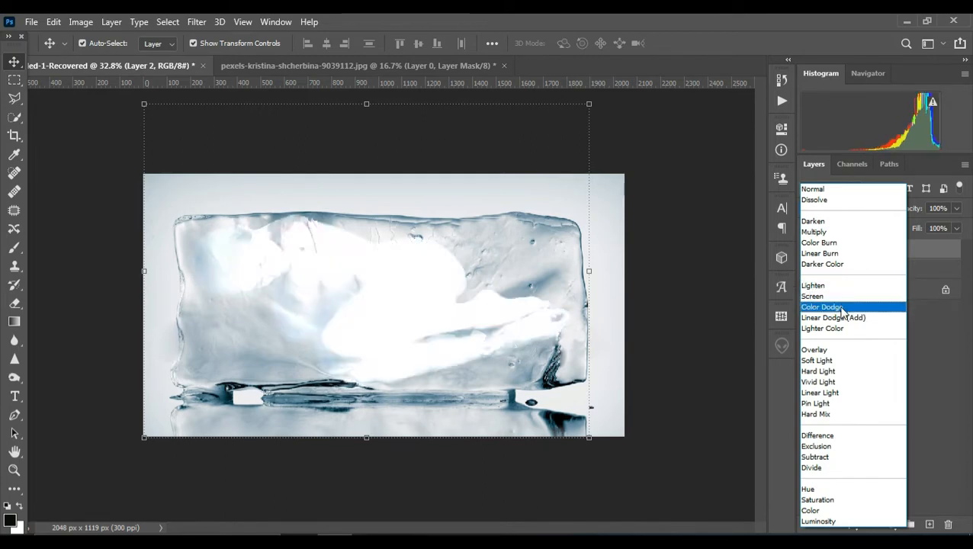
click(824, 350)
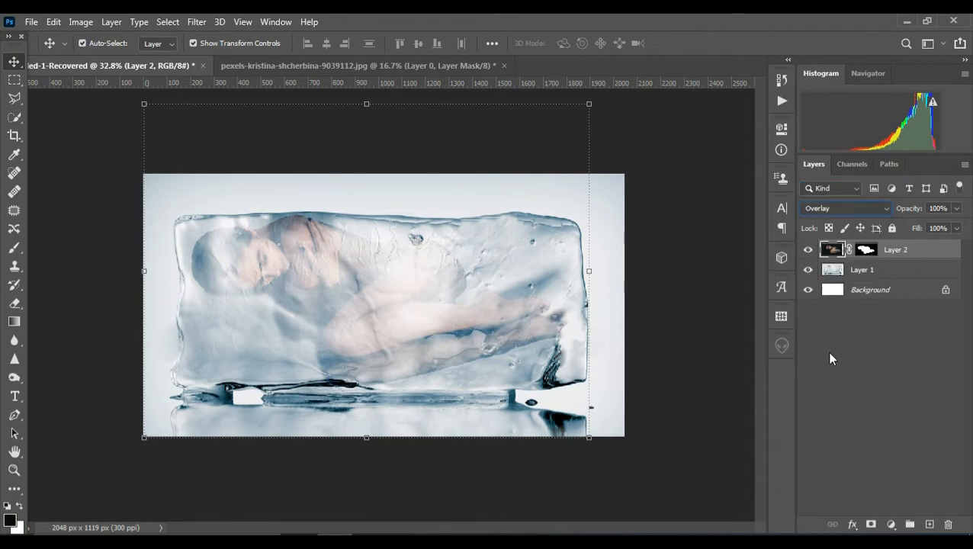
click(79, 23)
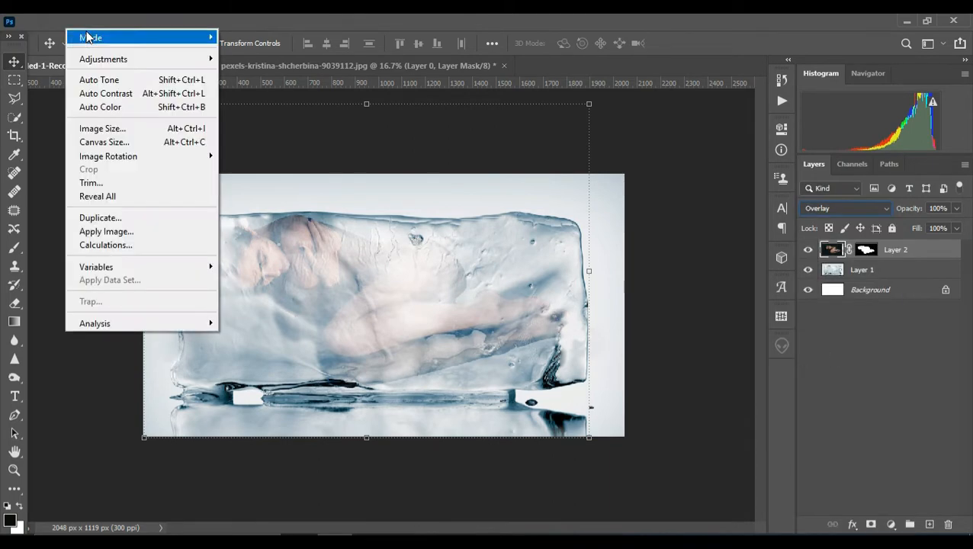
mouse_move(136, 62)
click(256, 99)
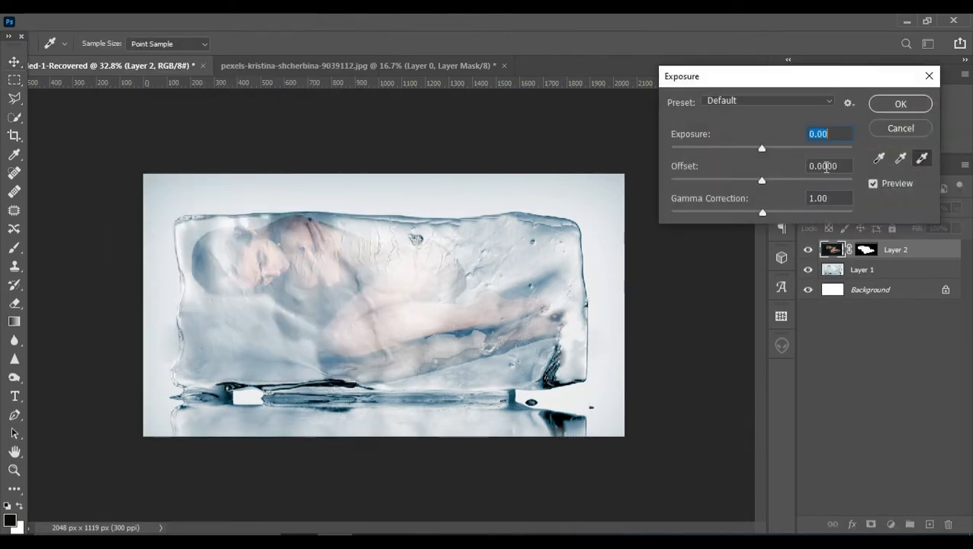
drag(763, 148, 753, 185)
key(Tab)
text(0)
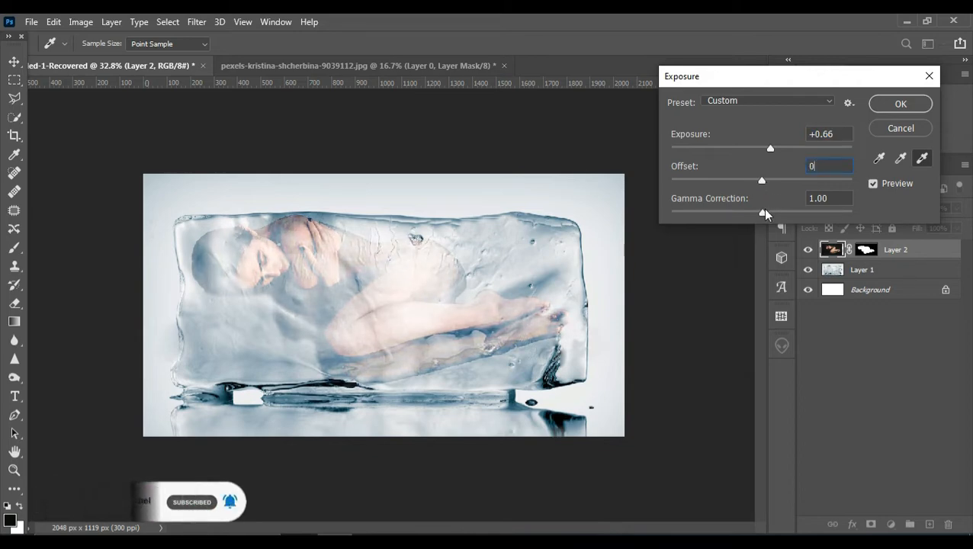
click(899, 104)
key(v)
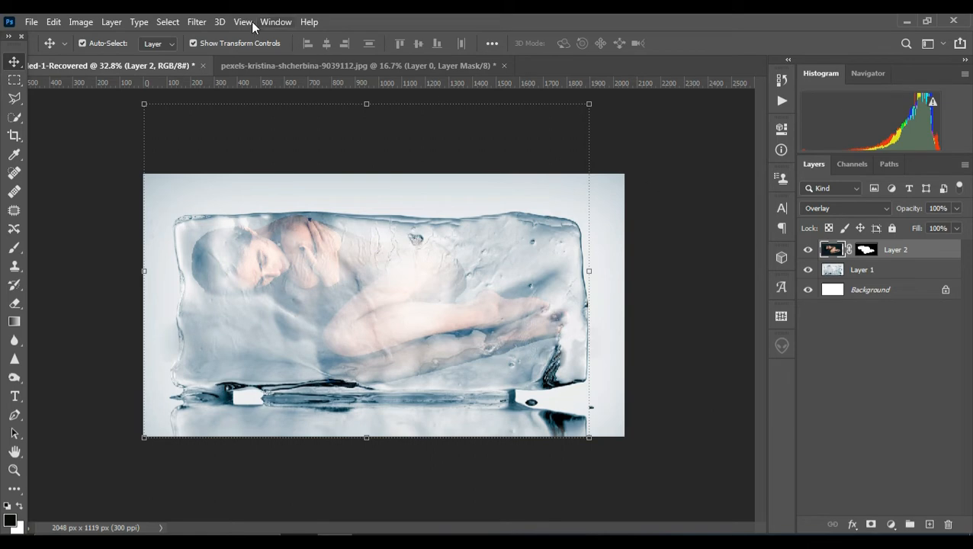
Apply the Camera Raw Filter to the woman's layer with Texture +64 and Clarity +100
click(197, 21)
click(263, 96)
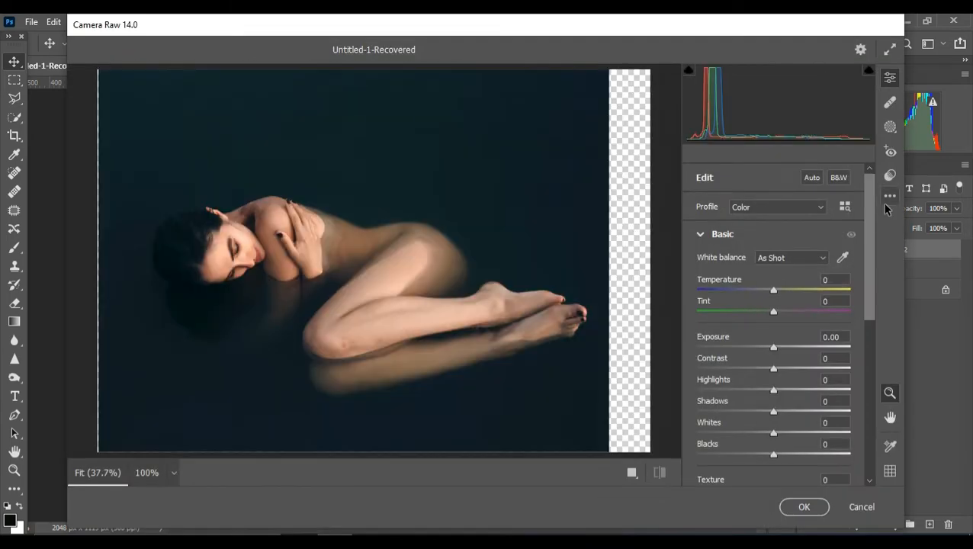
drag(868, 219, 864, 261)
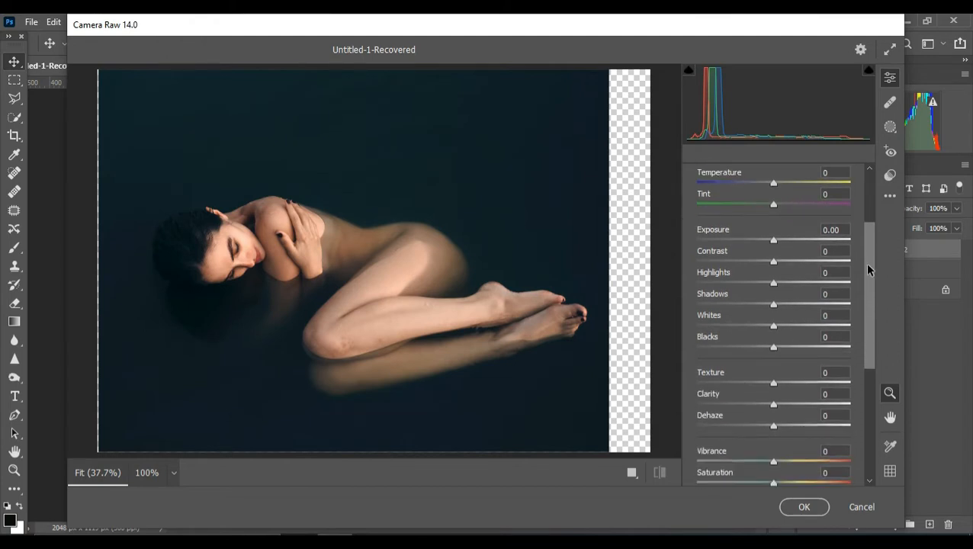
drag(773, 381, 834, 380)
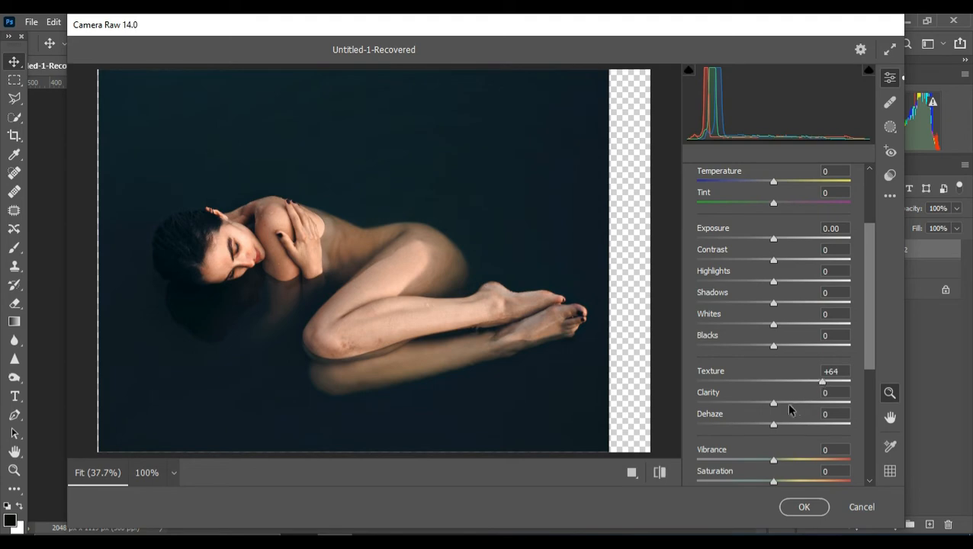
drag(772, 407, 856, 399)
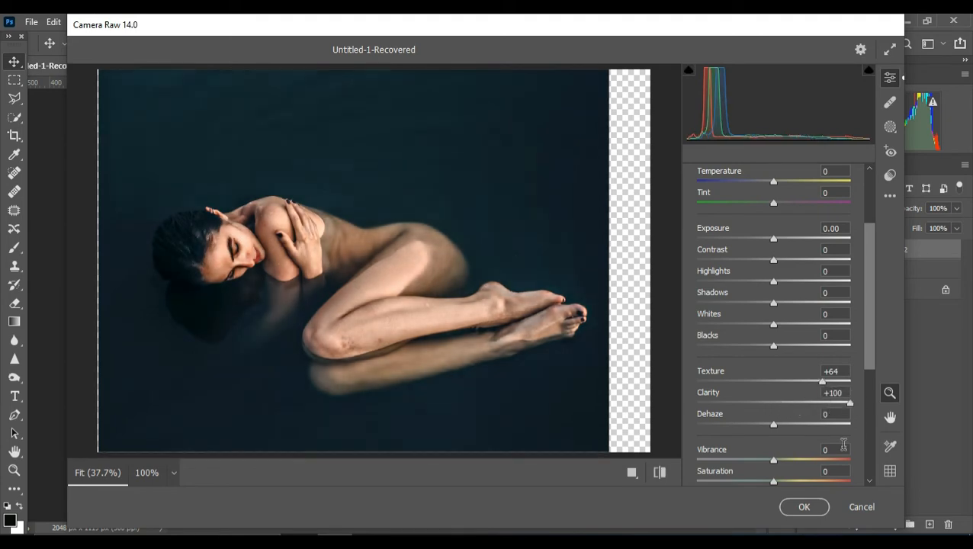
click(805, 512)
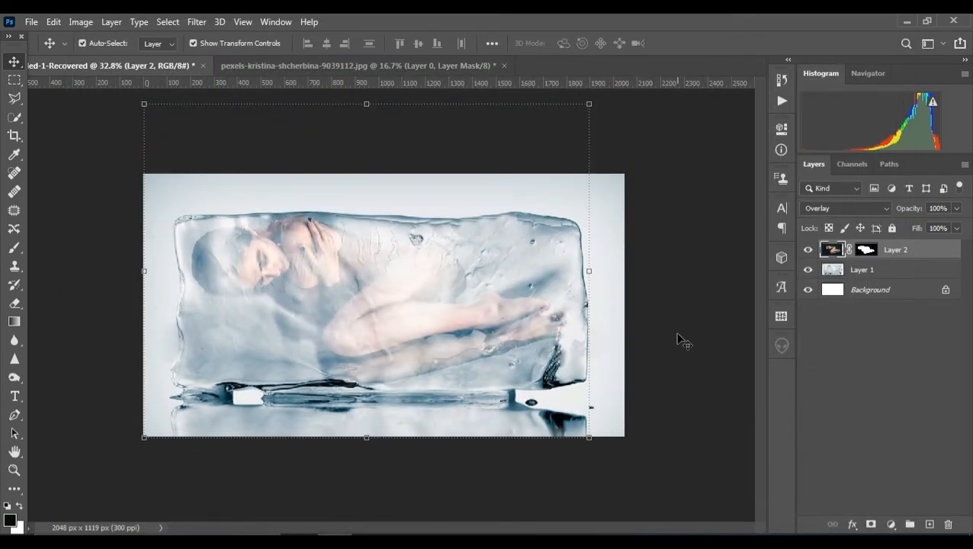
click(674, 320)
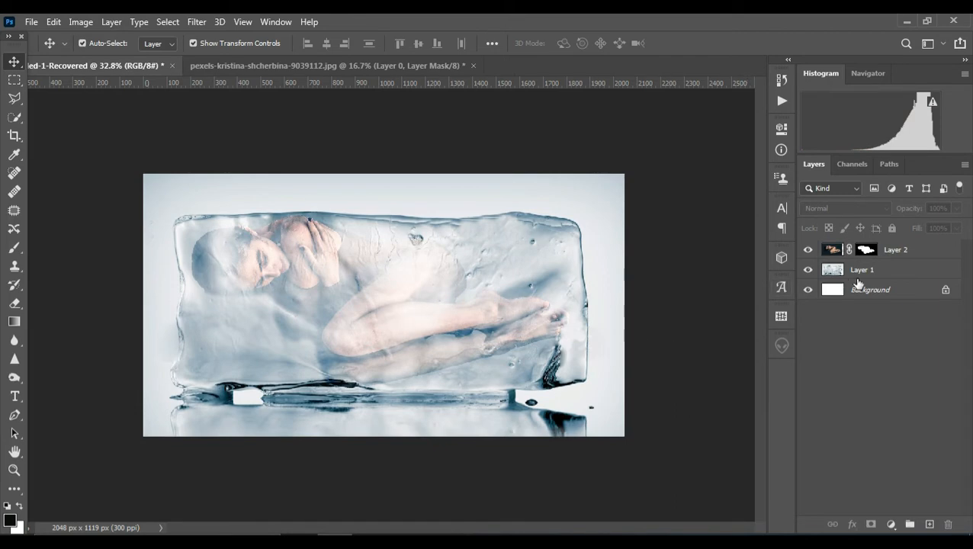
click(834, 252)
click(16, 304)
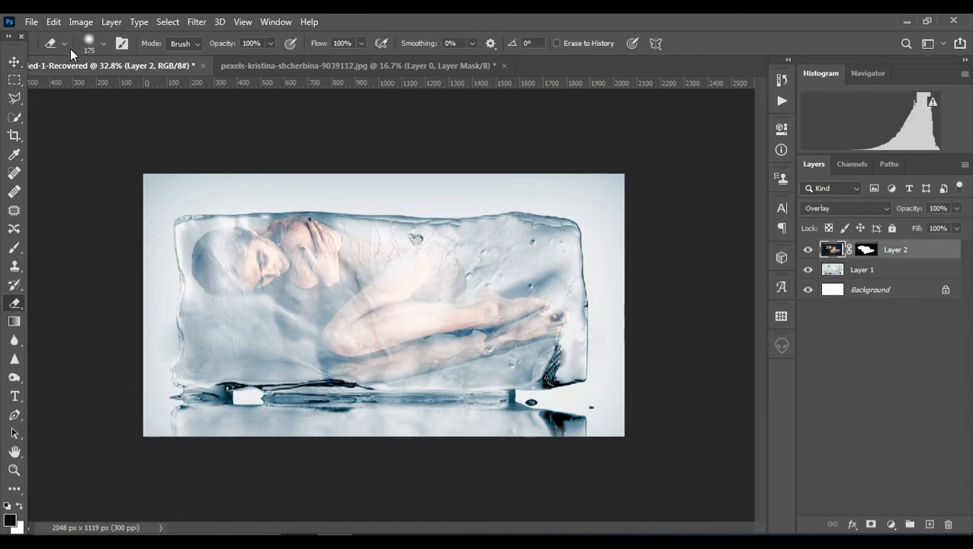
click(102, 46)
drag(86, 122, 79, 123)
click(422, 20)
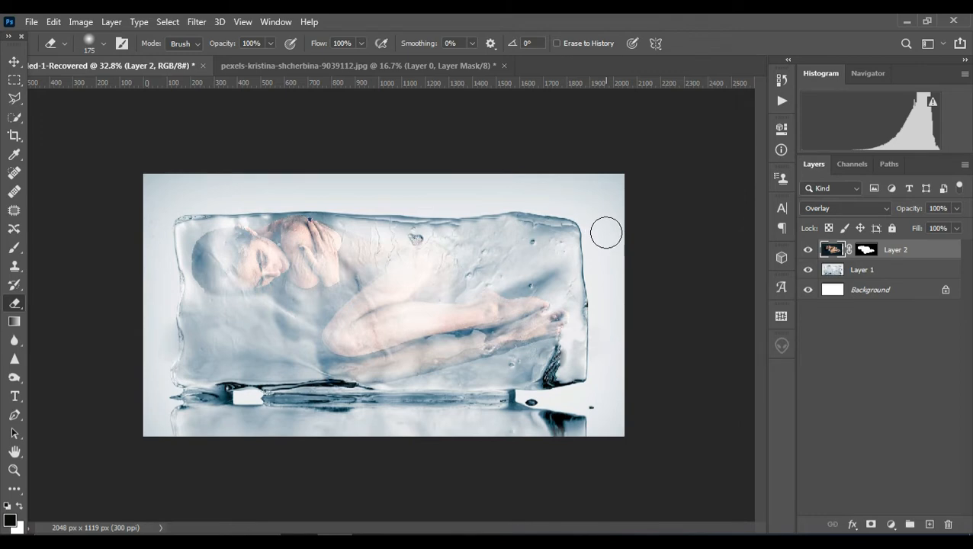
click(834, 275)
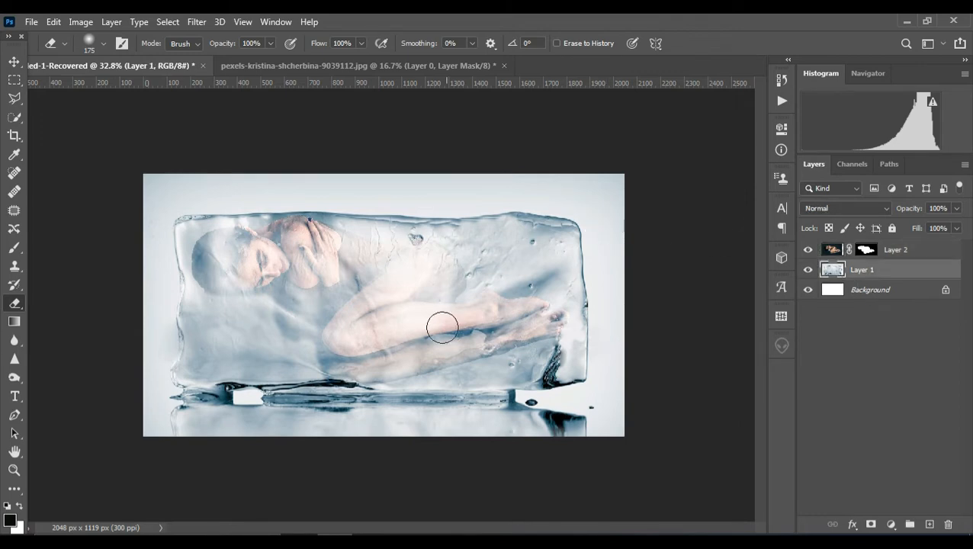
key(ctrl+z)
click(376, 247)
click(15, 62)
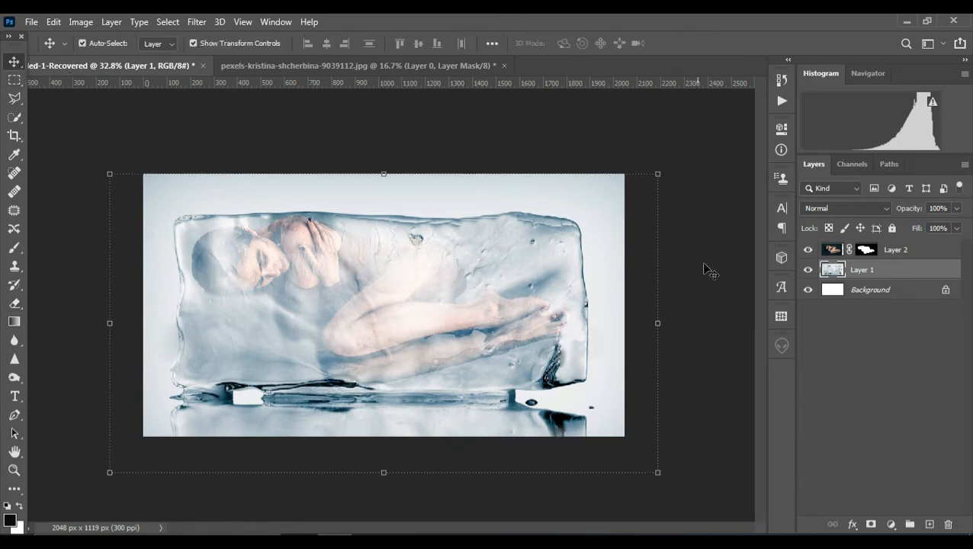
Duplicate the woman's layer and align the copy exactly over the original figure
click(837, 251)
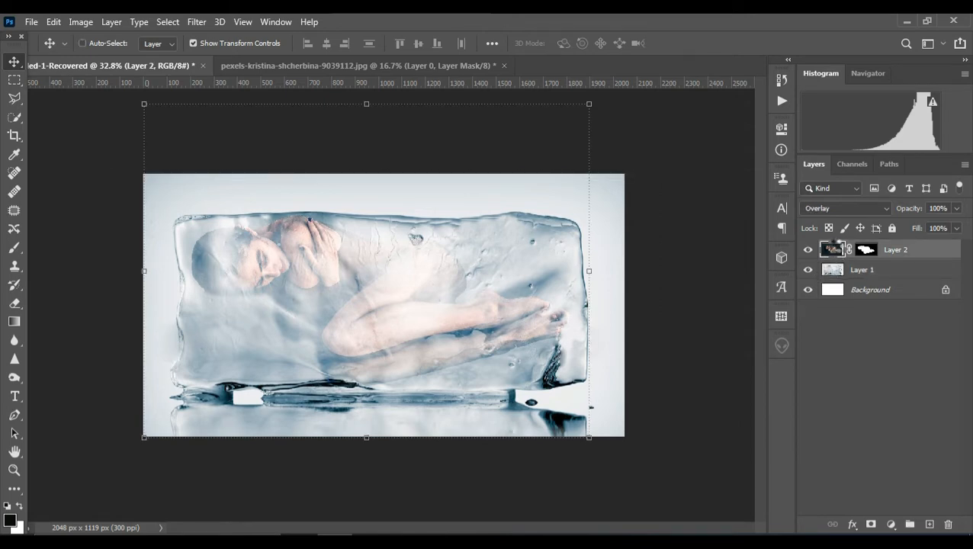
key(ctrl+j)
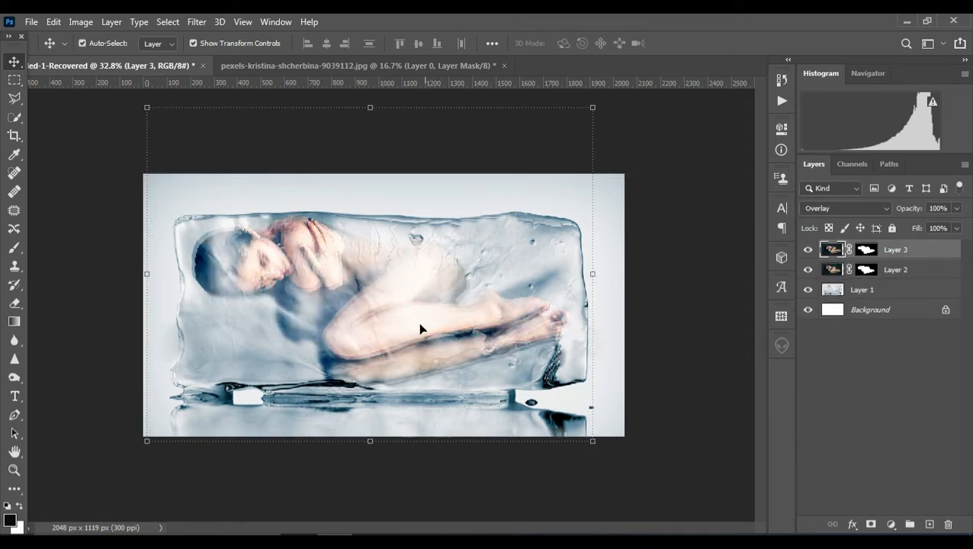
drag(420, 329, 402, 316)
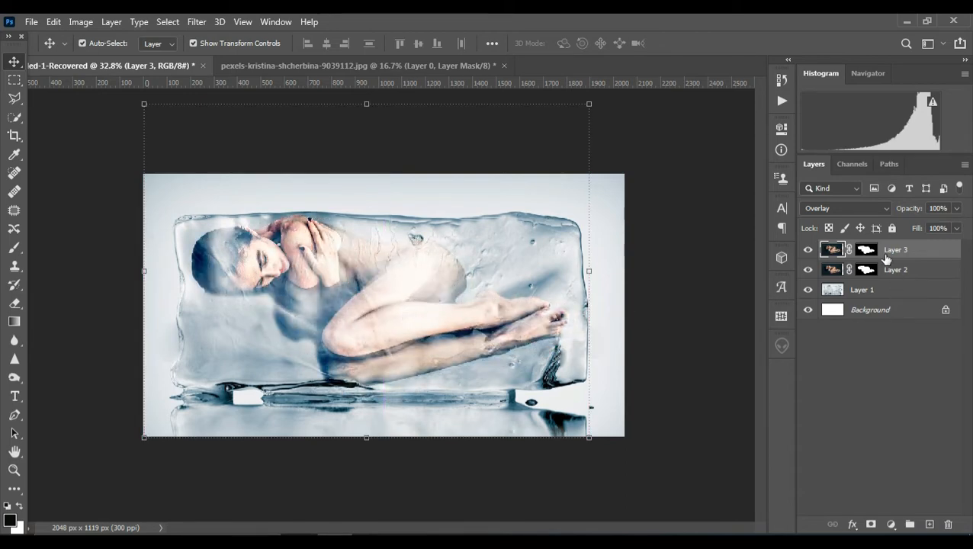
Change the duplicated woman layer's blend mode to Soft Light
click(883, 210)
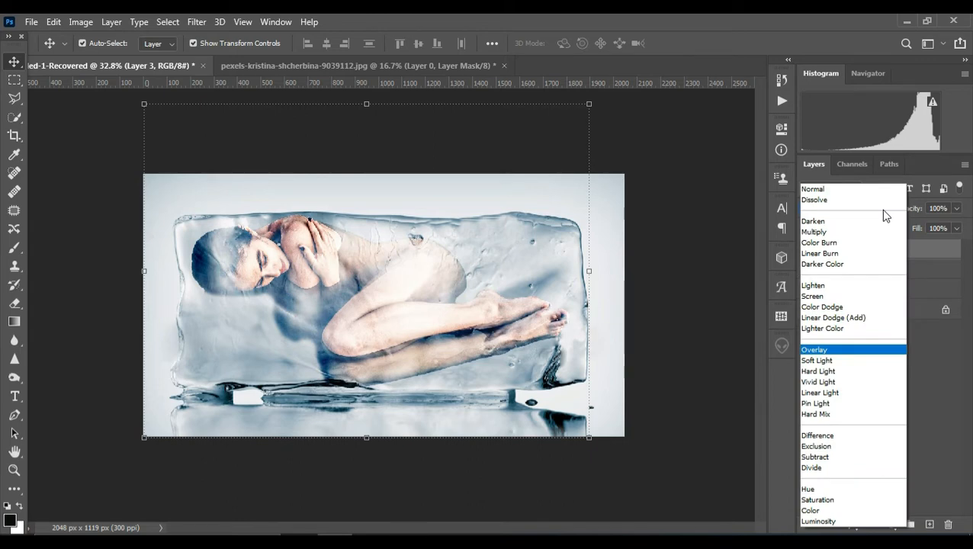
click(834, 360)
click(718, 313)
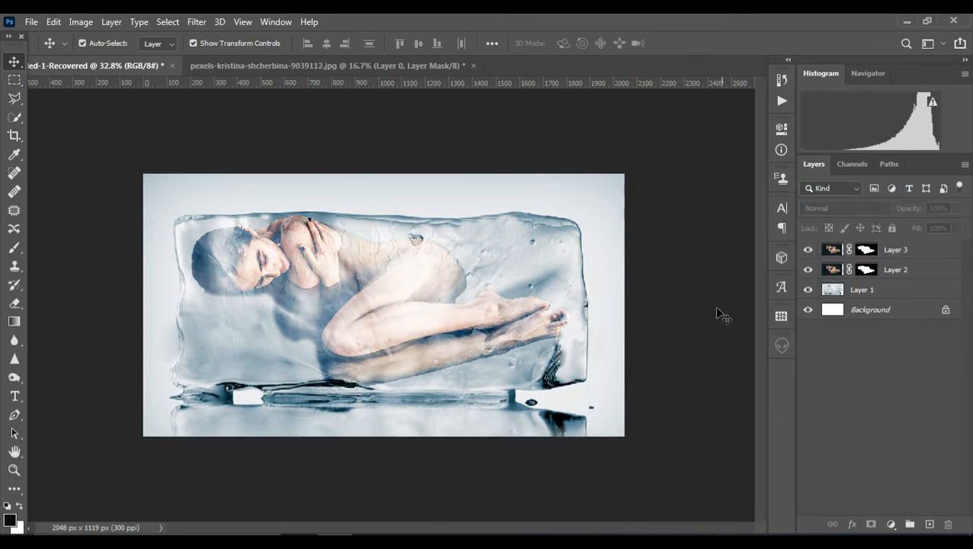
Close the woman's source photo without saving its changes
scroll(717, 309, up, 2)
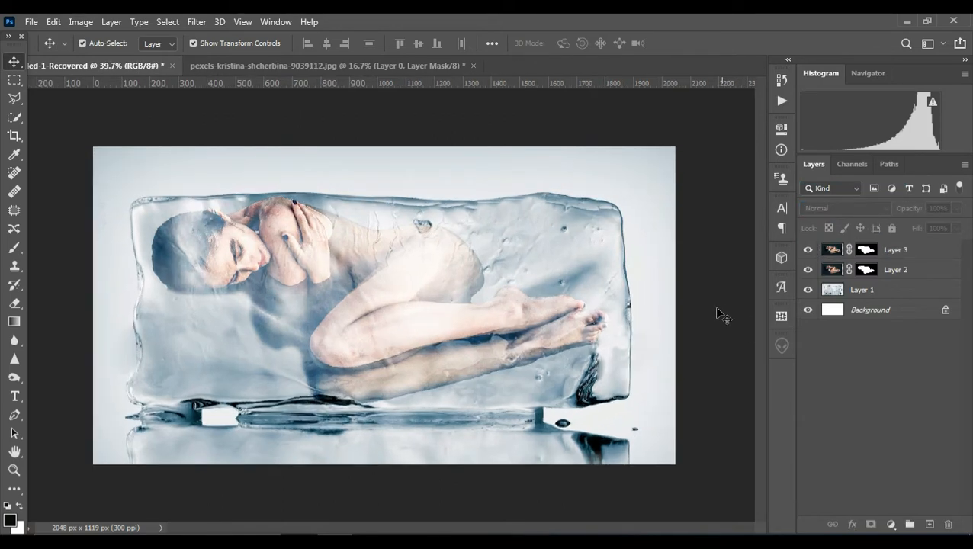
click(475, 67)
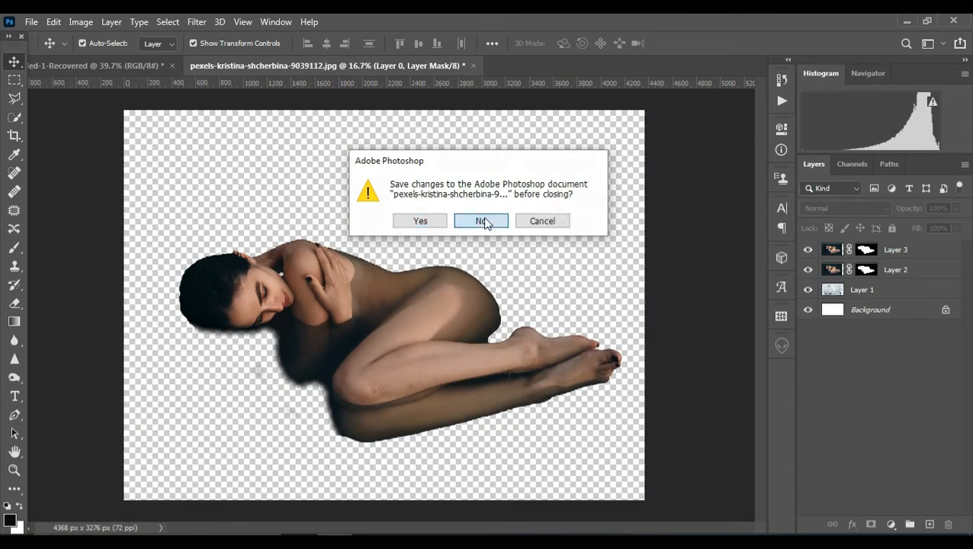
click(481, 219)
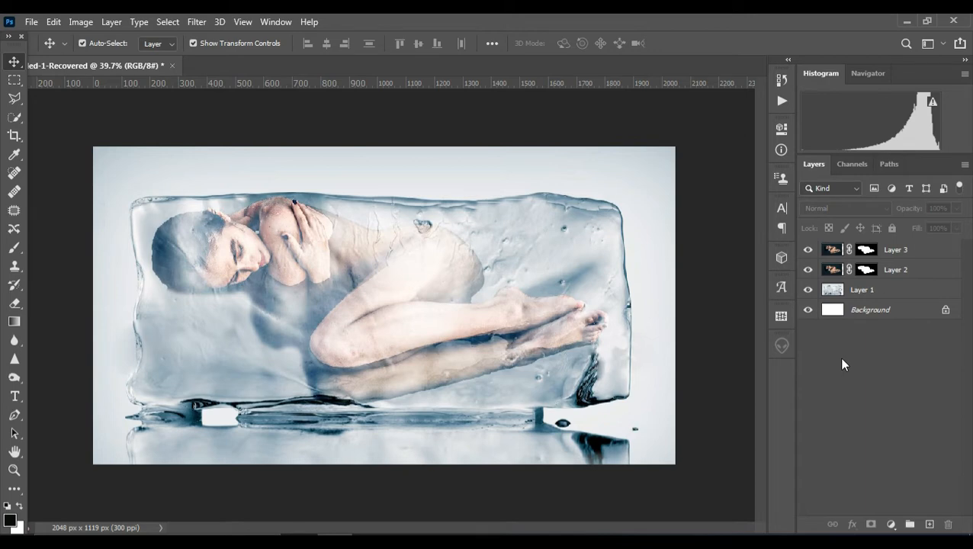
Select all layers from Background to Layer 3 and merge the visible layers into a single one
click(885, 312)
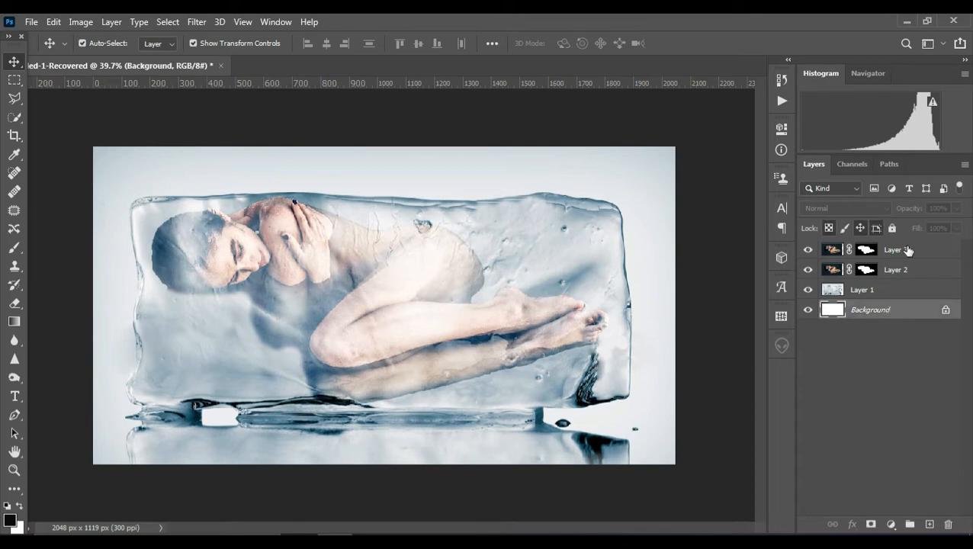
shift+click(905, 249)
right_click(905, 249)
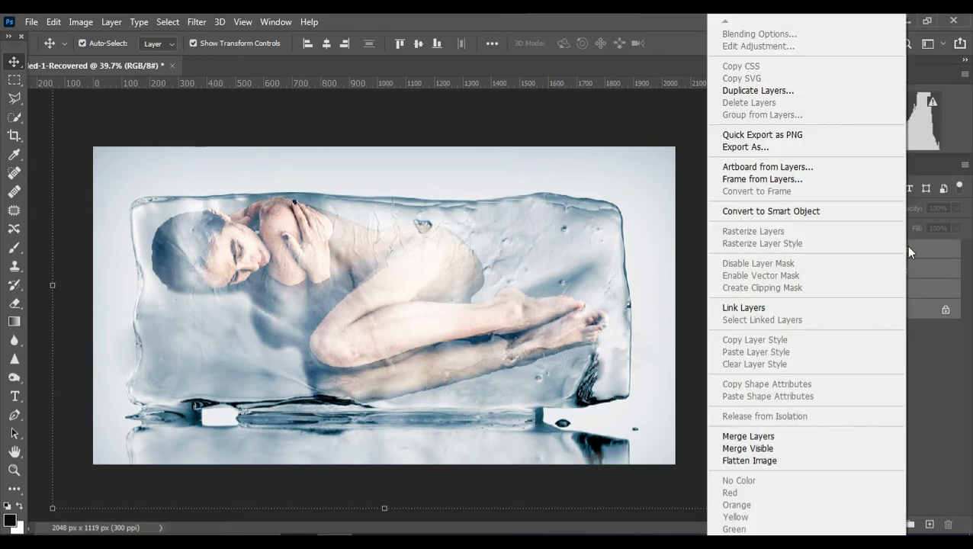
click(785, 449)
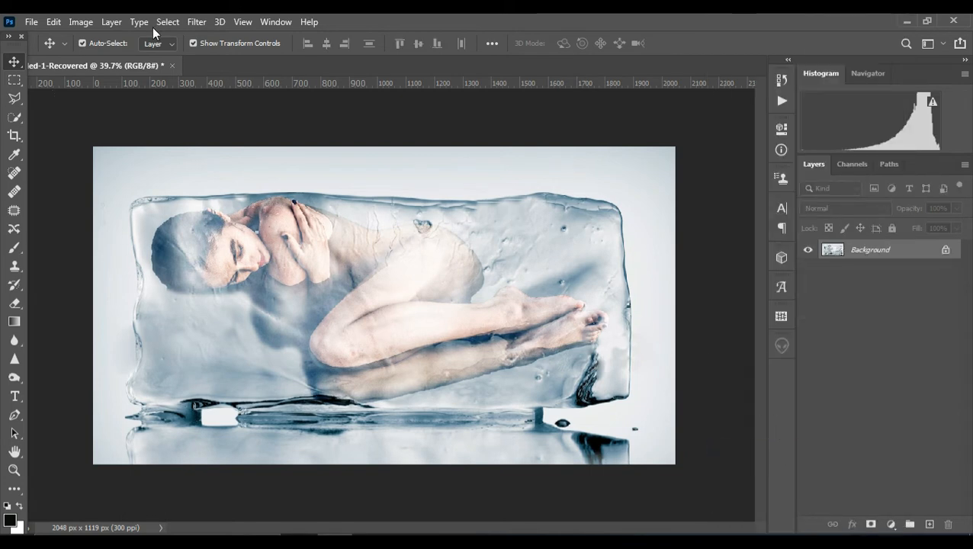
Apply Color Balance to the merged image, shifting the midtones toward cyan and setting the shadows to -4, 0, +4
click(79, 21)
mouse_move(114, 56)
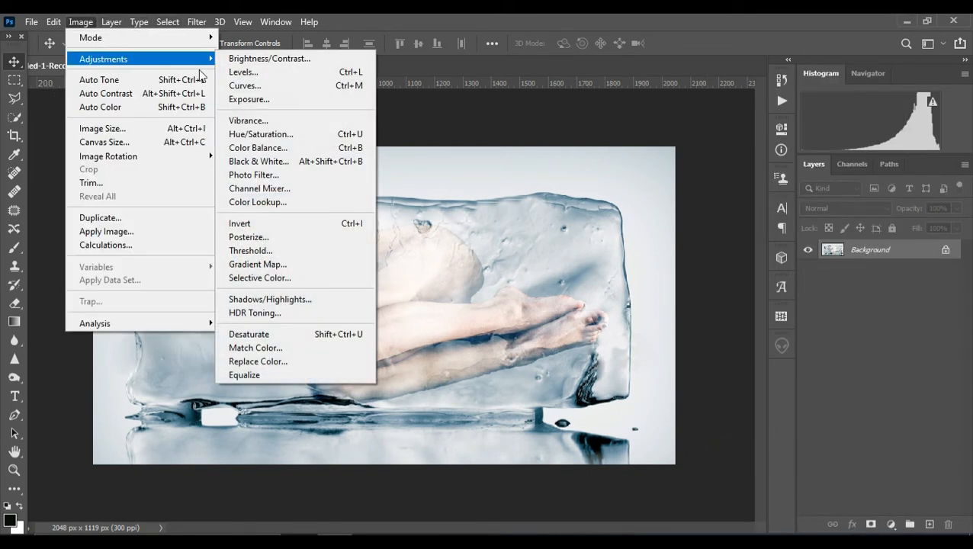
click(311, 147)
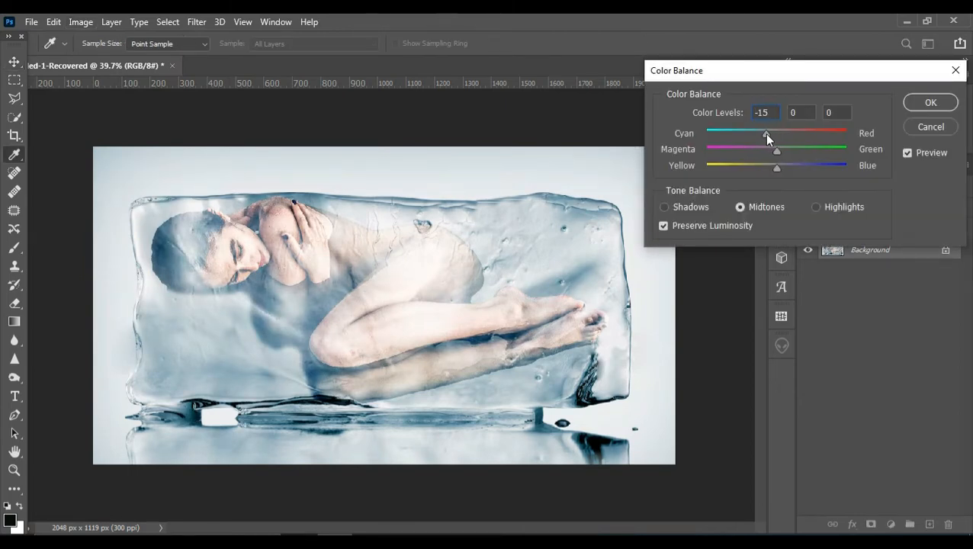
mouse_move(769, 135)
mouse_down()
mouse_move(781, 151)
mouse_move(775, 168)
mouse_move(789, 166)
mouse_move(779, 167)
mouse_move(774, 135)
mouse_up()
click(683, 207)
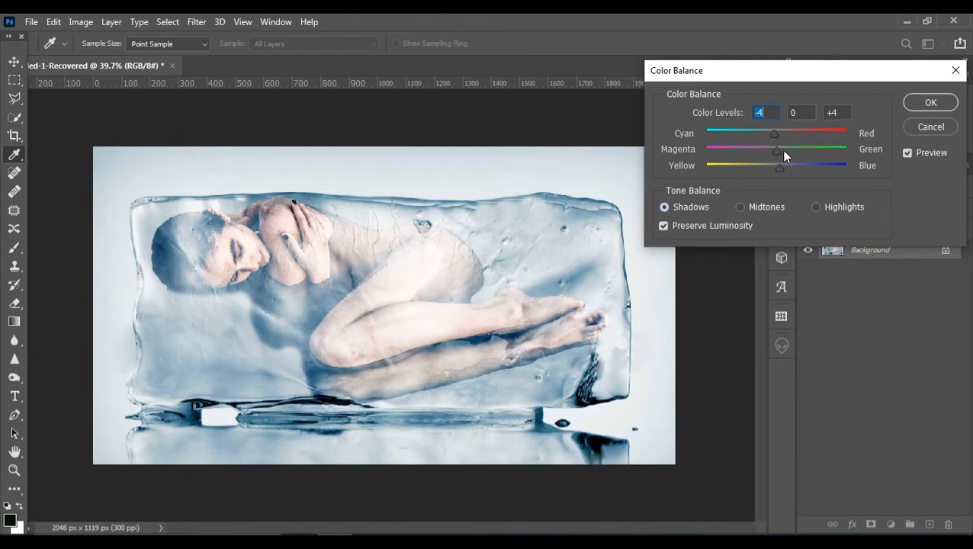
click(908, 104)
key(v)
In the Camera Raw Filter, set the merged image's Contrast to +21, Highlights to -21 and Whites to -17
click(201, 23)
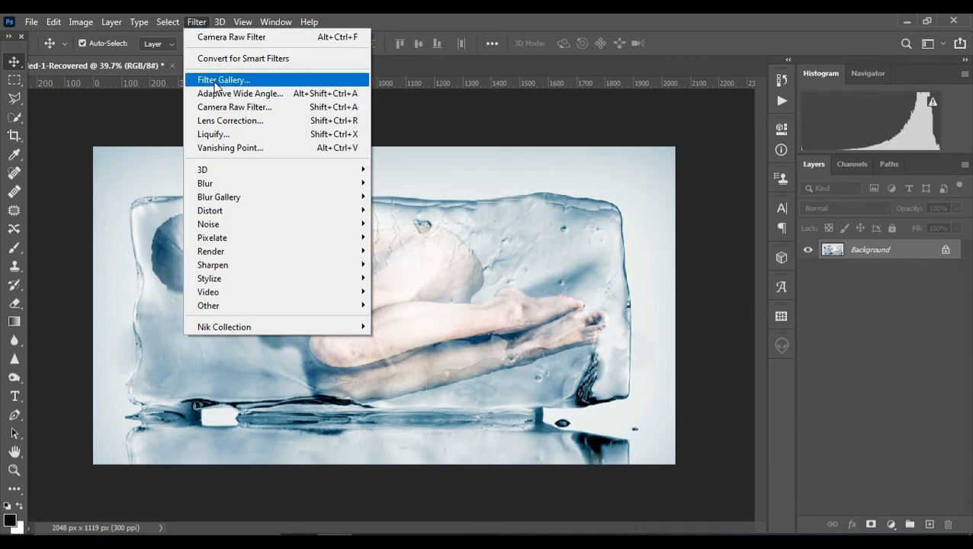
click(217, 106)
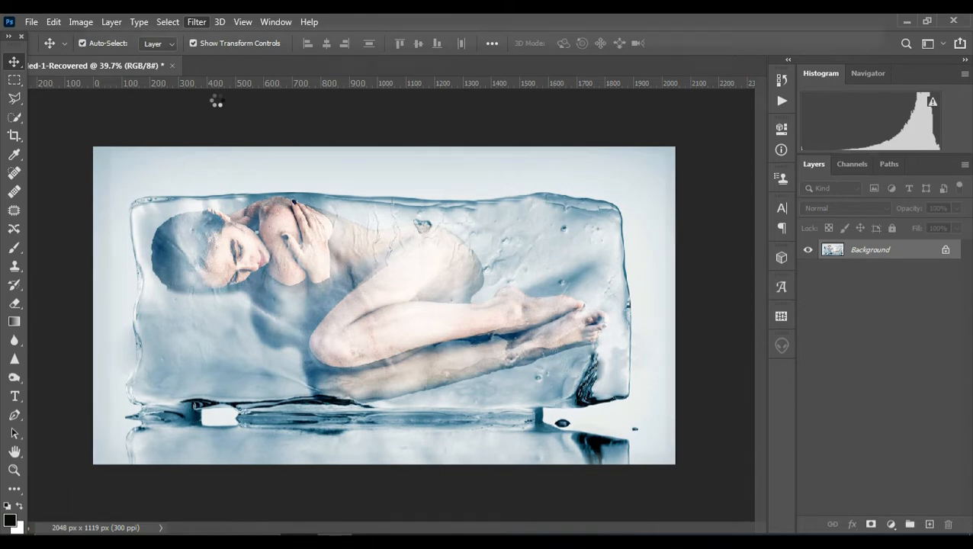
scroll(869, 282, down, 2)
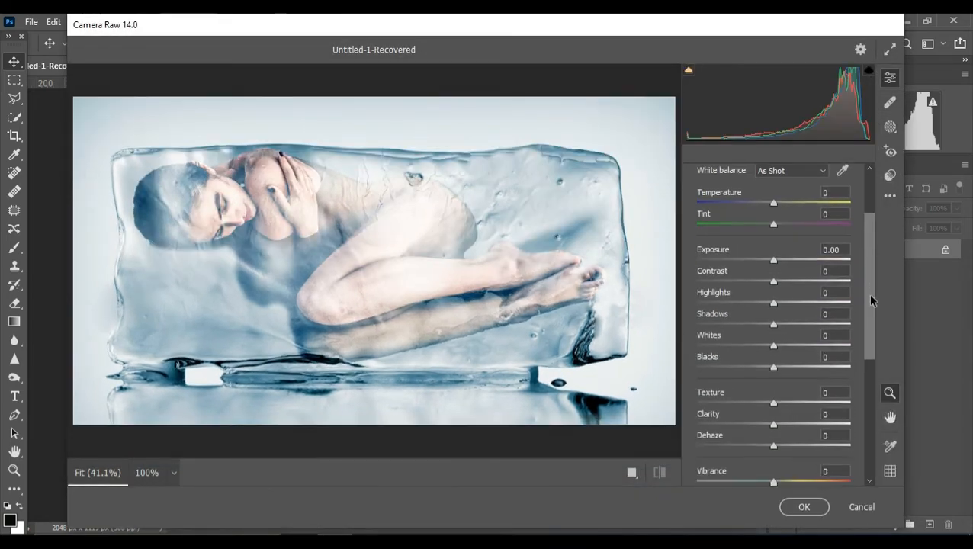
drag(774, 282, 788, 295)
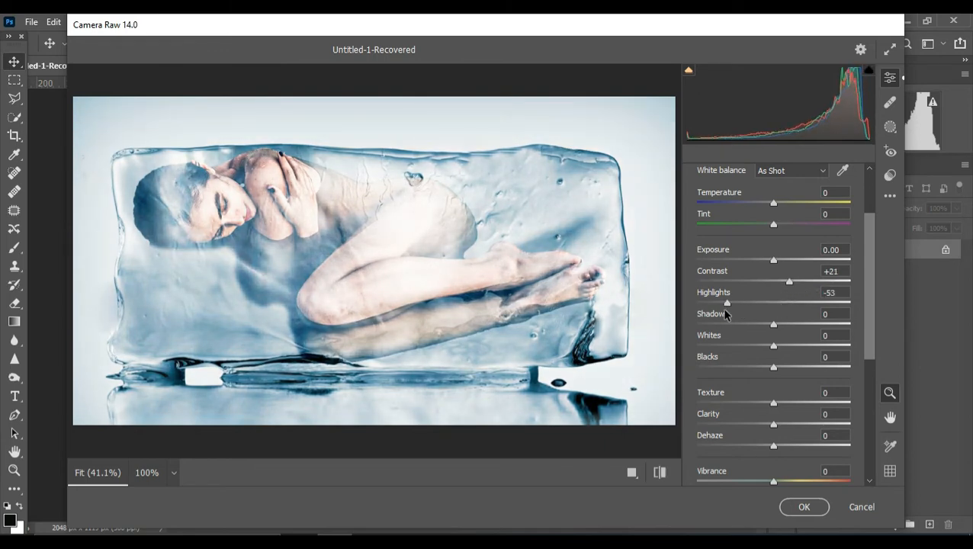
drag(724, 309, 760, 347)
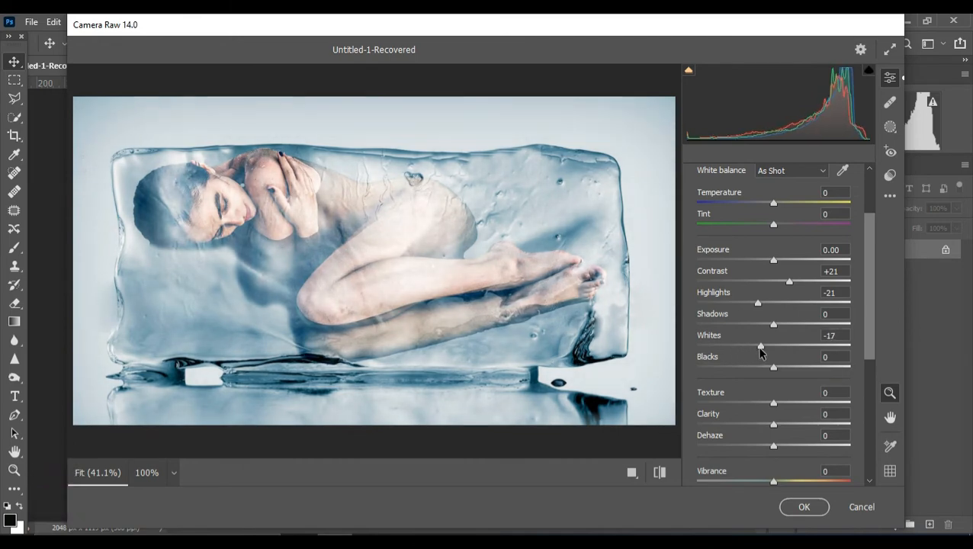
Set Texture to +41 and Clarity to +8, and apply the Camera Raw Filter to the merged image
drag(873, 305, 869, 356)
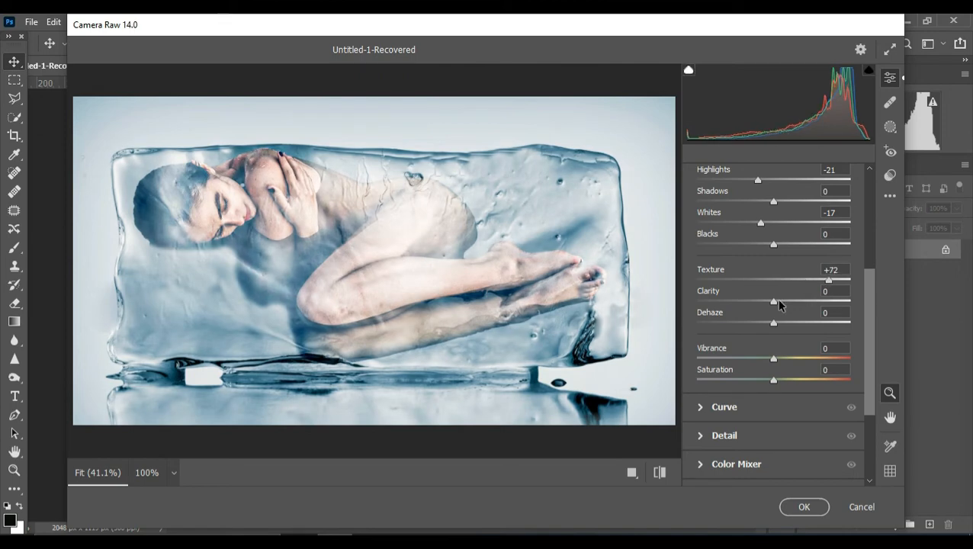
drag(828, 280, 781, 316)
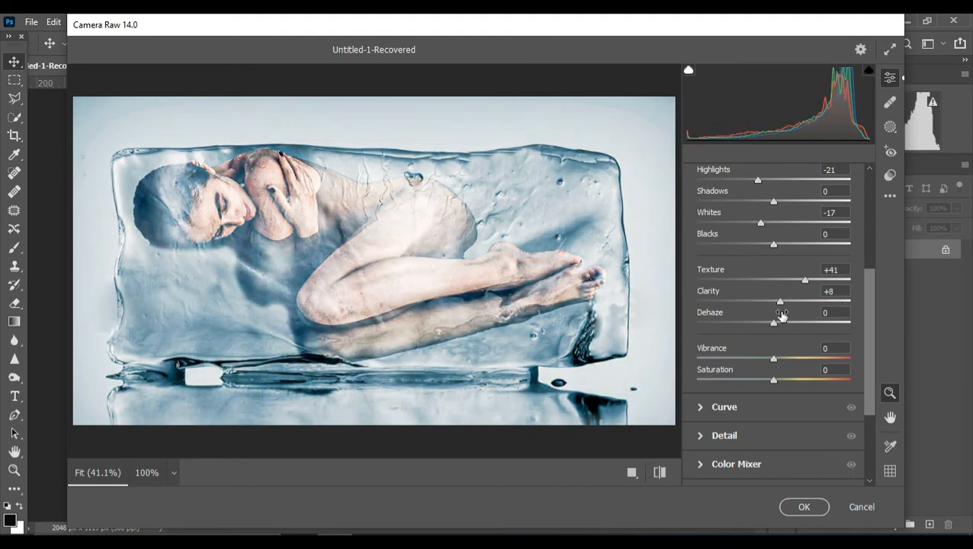
click(803, 508)
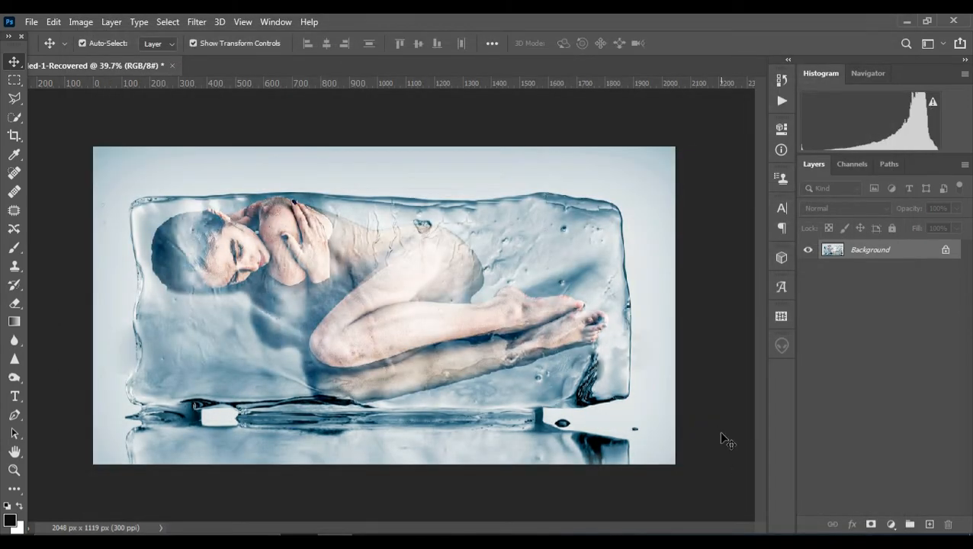
Open the fish image ede from the Desktop's samples folder as a new Photoshop document
click(370, 540)
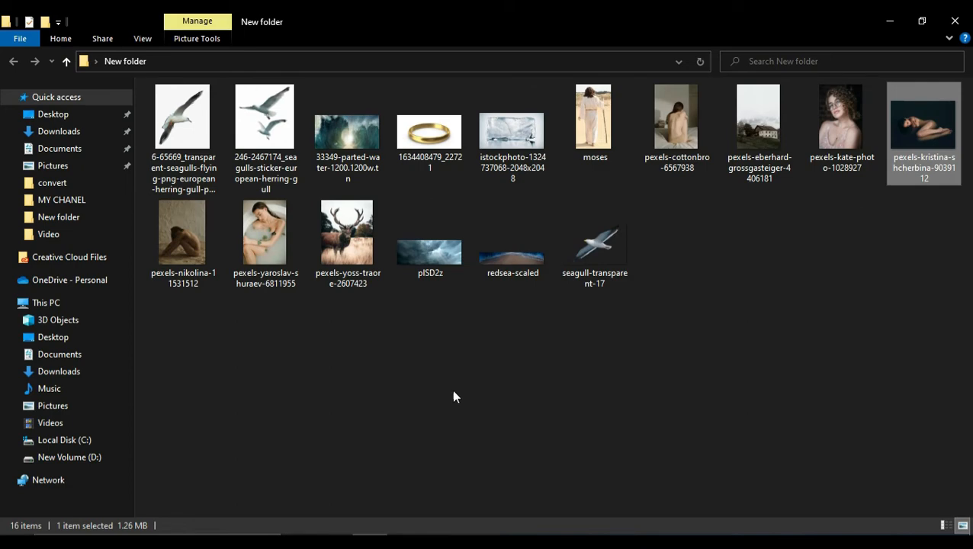
click(68, 114)
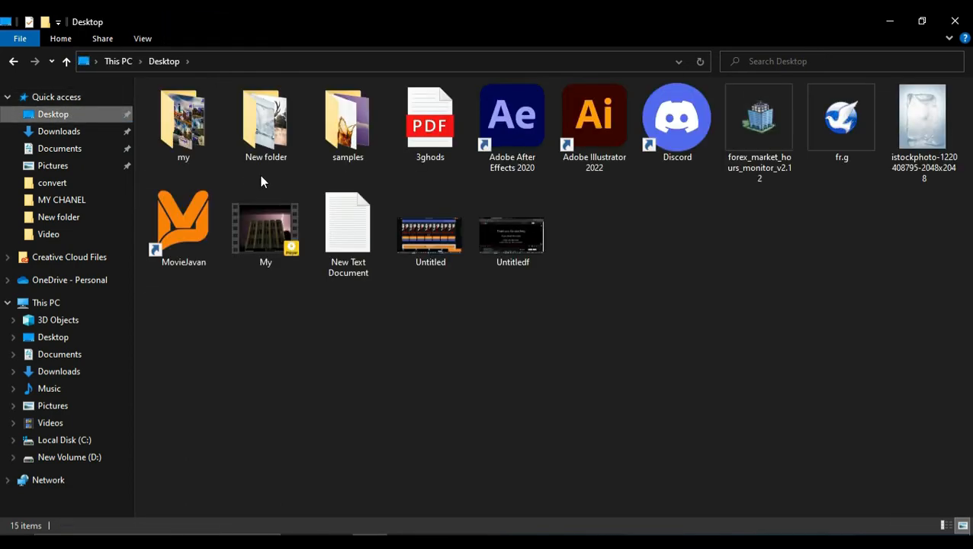
click(348, 133)
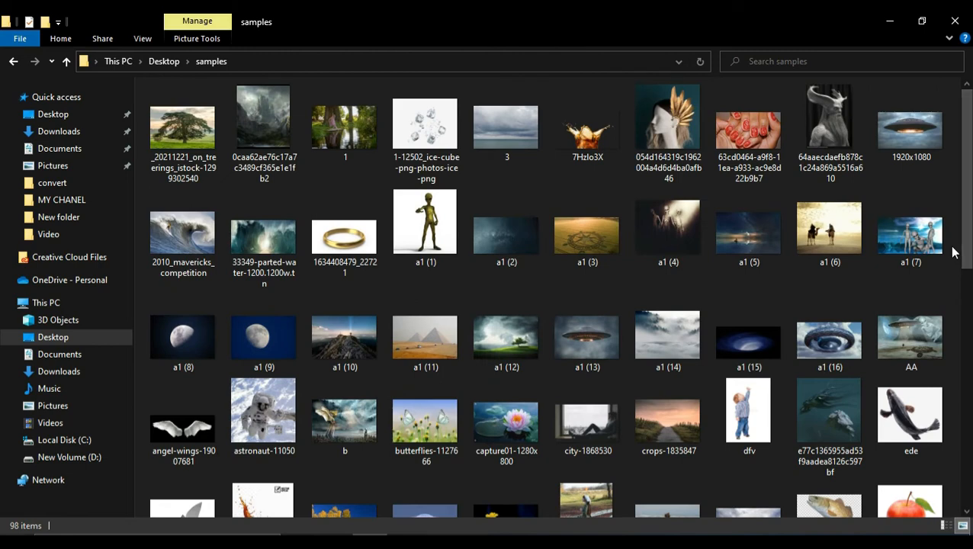
drag(909, 415, 418, 60)
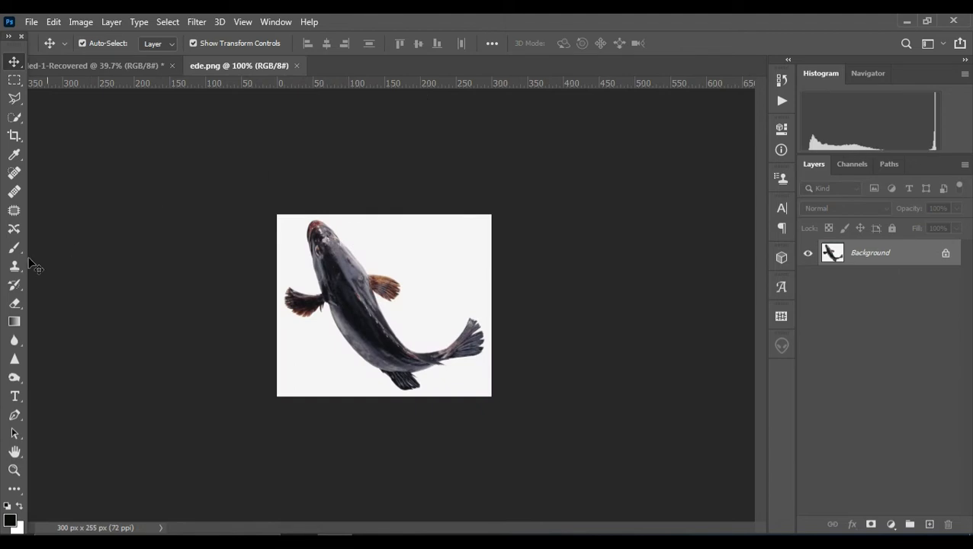
Unlock the fish image's background layer and mask out its white backdrop with Remove Background
drag(15, 303, 39, 320)
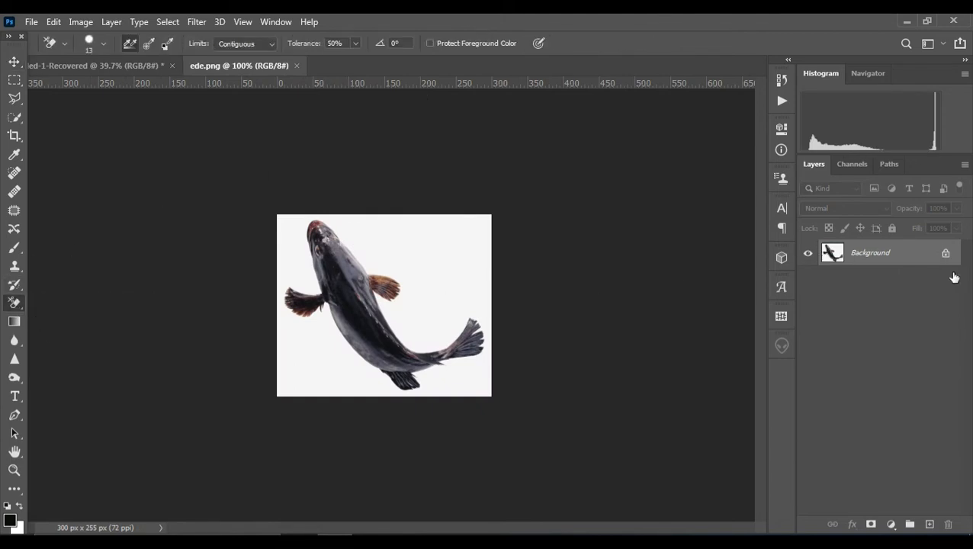
drag(954, 277, 949, 526)
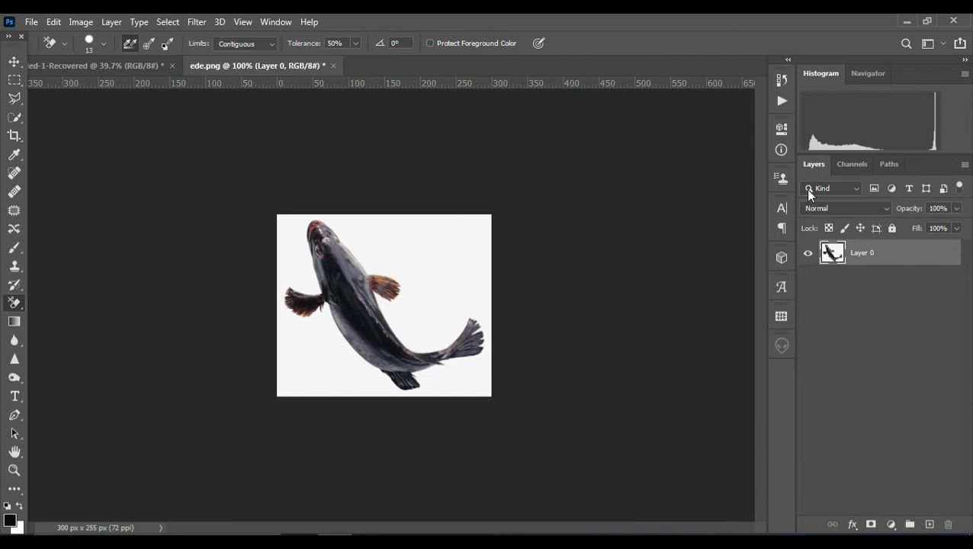
click(781, 135)
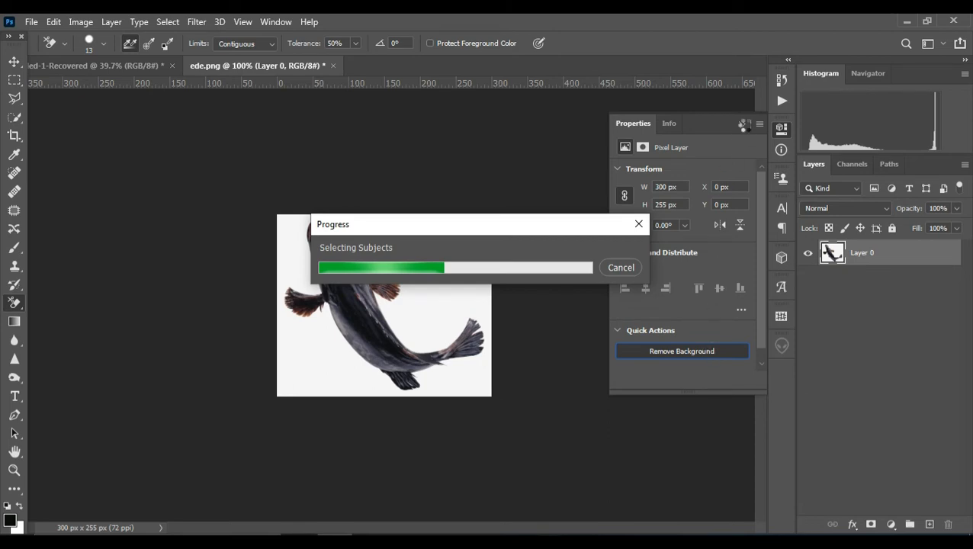
click(742, 123)
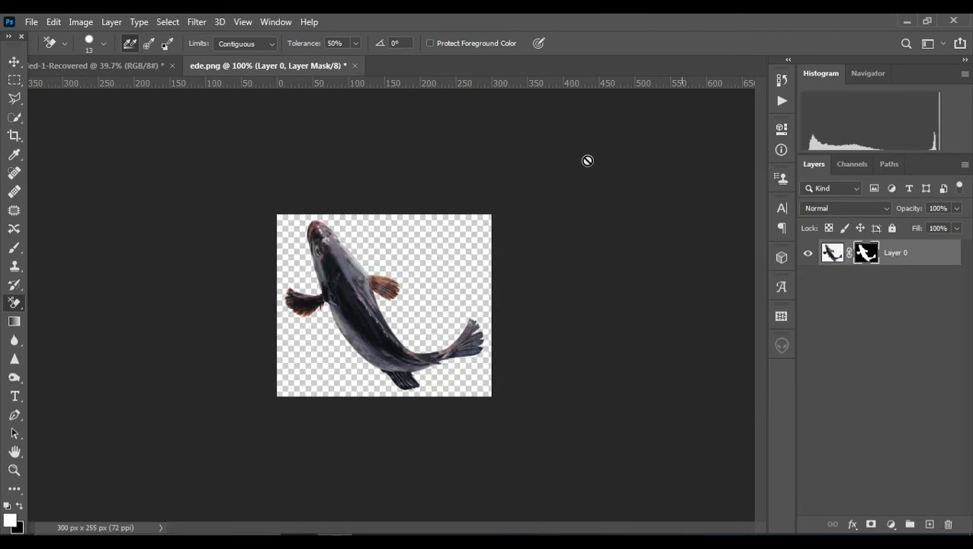
Move the cut-out fish into the ice-block composite, scale it to about 148%, rotate it about -9.6° and place it below the woman's head
click(15, 61)
drag(324, 259, 218, 311)
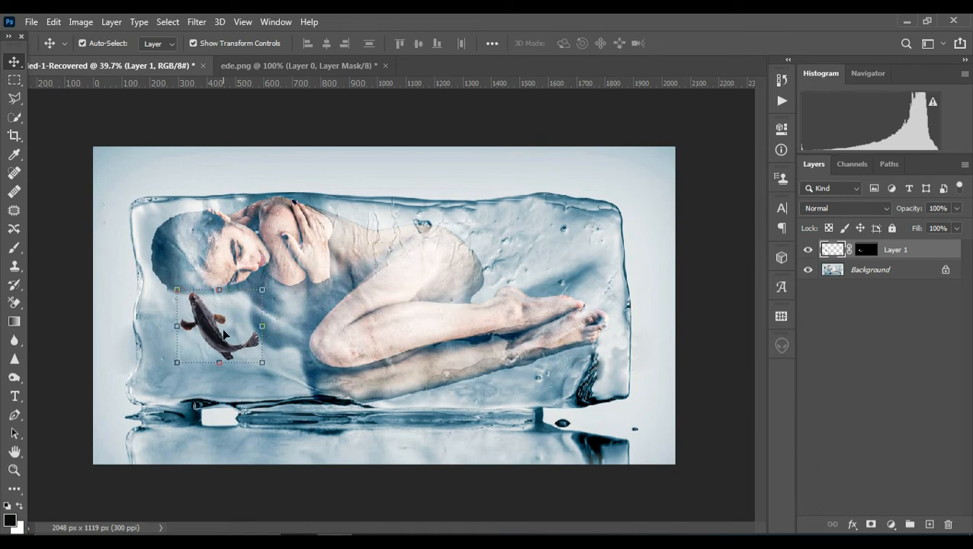
drag(243, 347, 307, 347)
drag(212, 354, 198, 341)
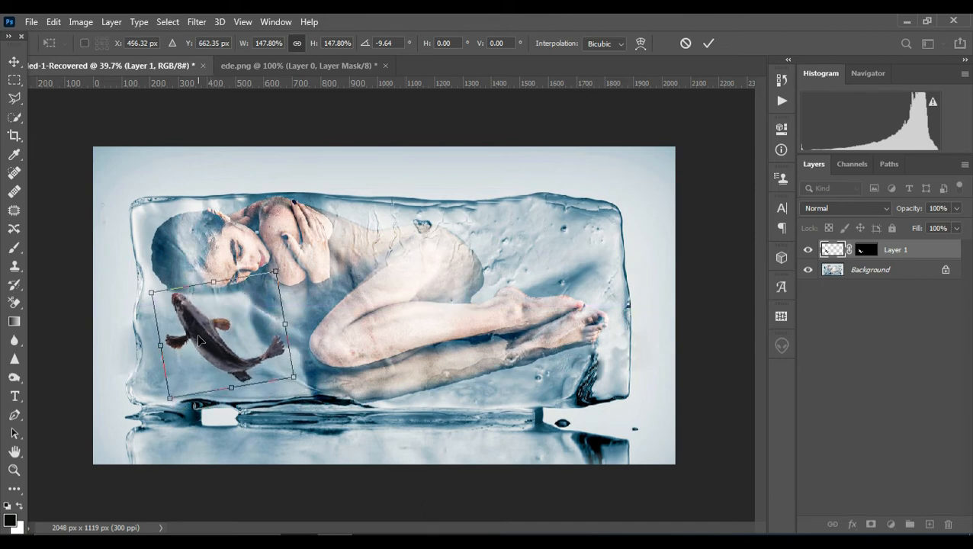
key(Return)
Set the fish layer's blend mode to Overlay
click(870, 208)
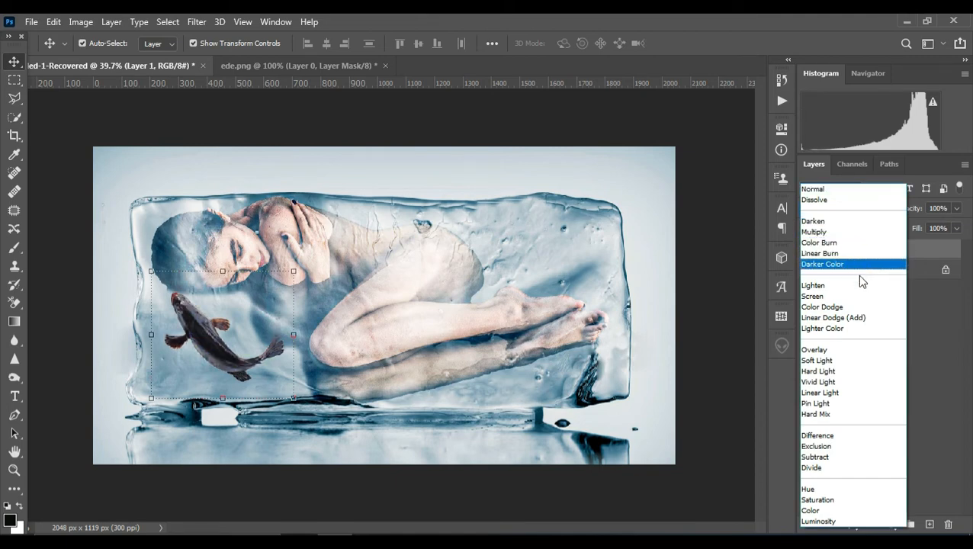
click(842, 350)
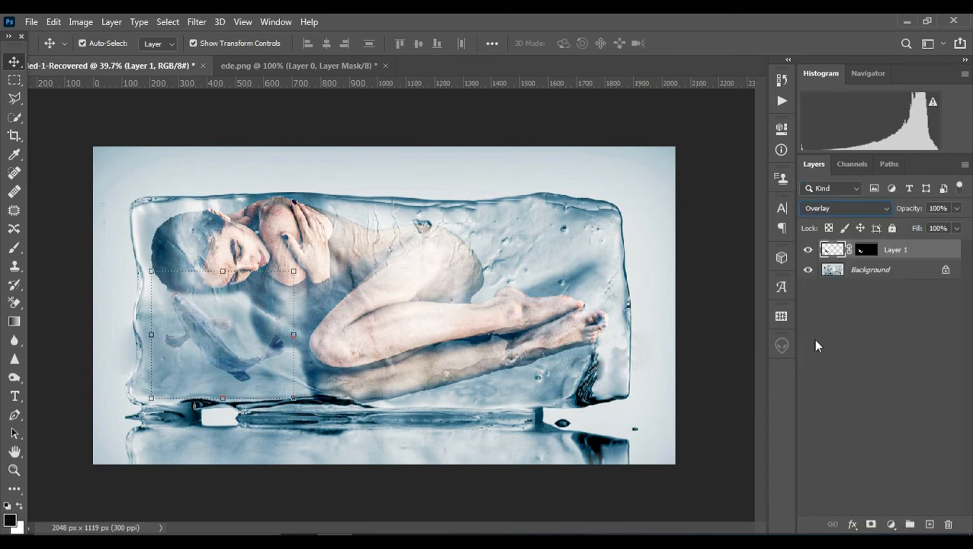
Fade the fish's tail and rear fin into the ice using a soft round Eraser at 175 px
click(13, 305)
click(53, 303)
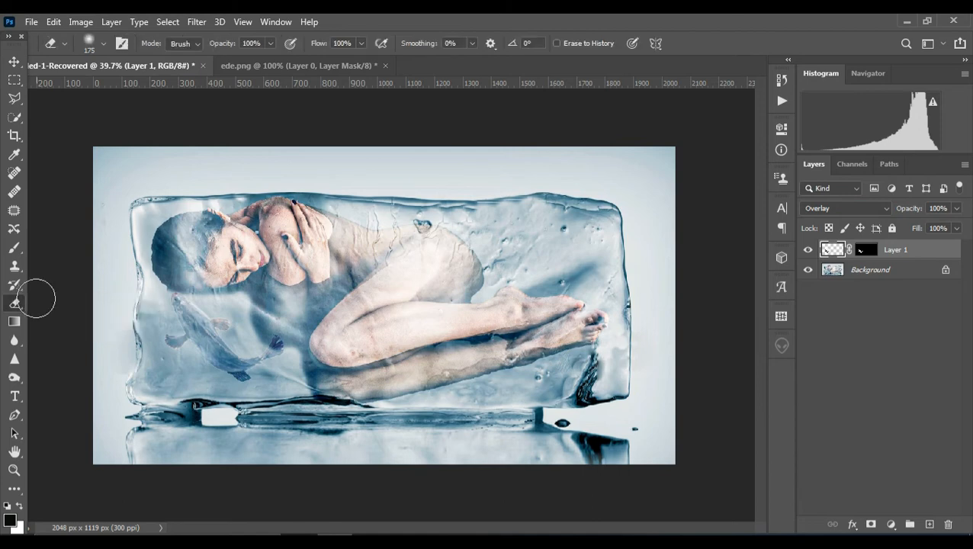
click(103, 44)
click(131, 88)
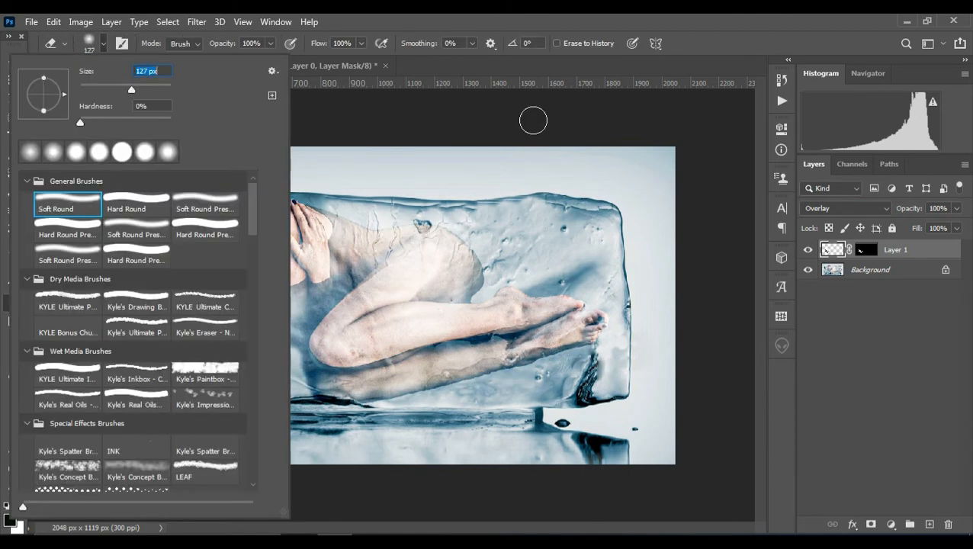
click(532, 120)
scroll(155, 388, up, 1)
scroll(156, 388, up, 1)
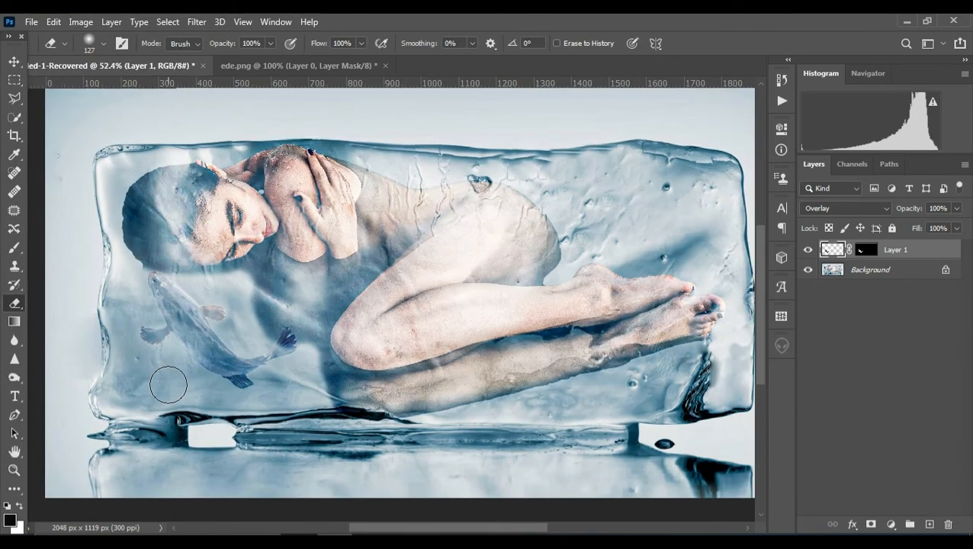
scroll(168, 385, up, 1)
key(bracketright)
key(bracketright)
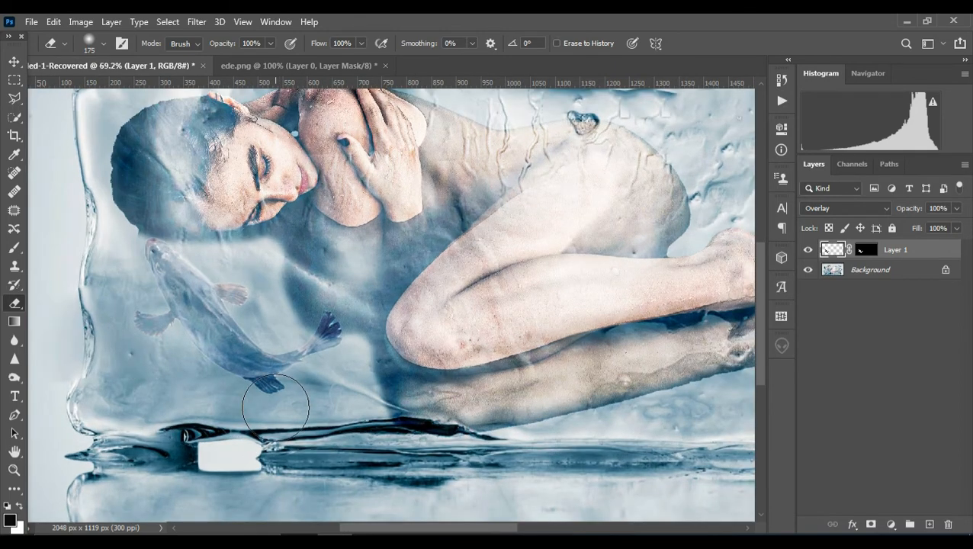
click(273, 411)
click(324, 327)
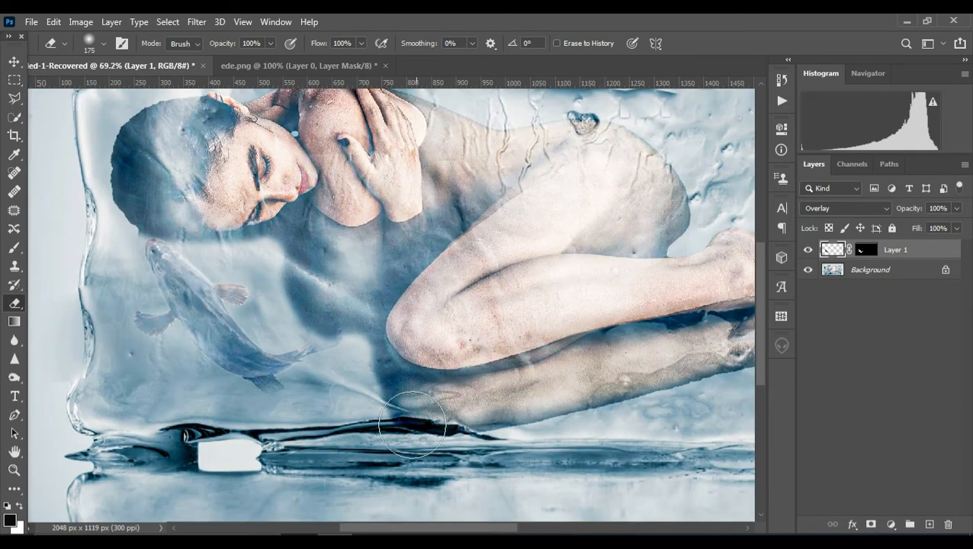
Enlarge the Eraser to 250 px and soften the fish's lower body and the side fin nearest the ice block's edge
key(bracketright)
key(bracketright)
click(271, 333)
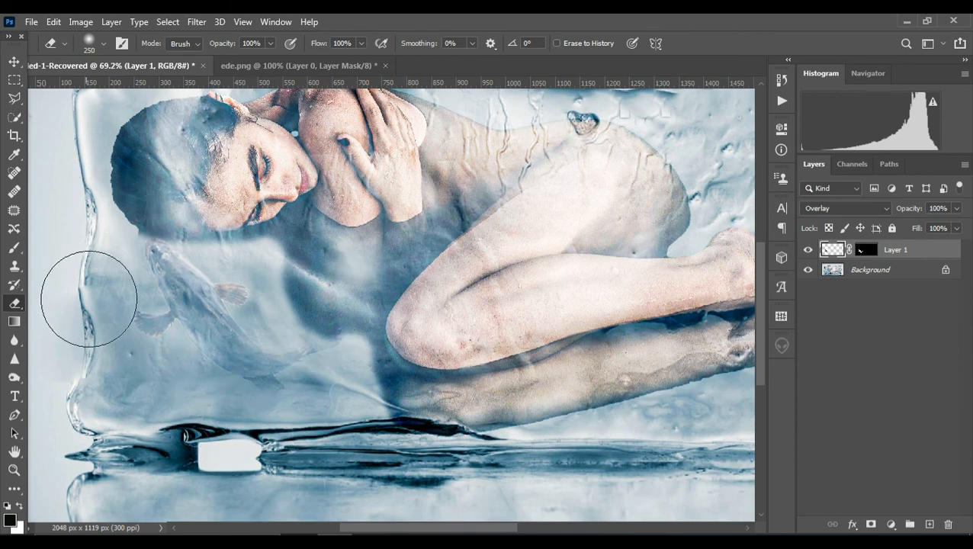
drag(122, 300, 111, 348)
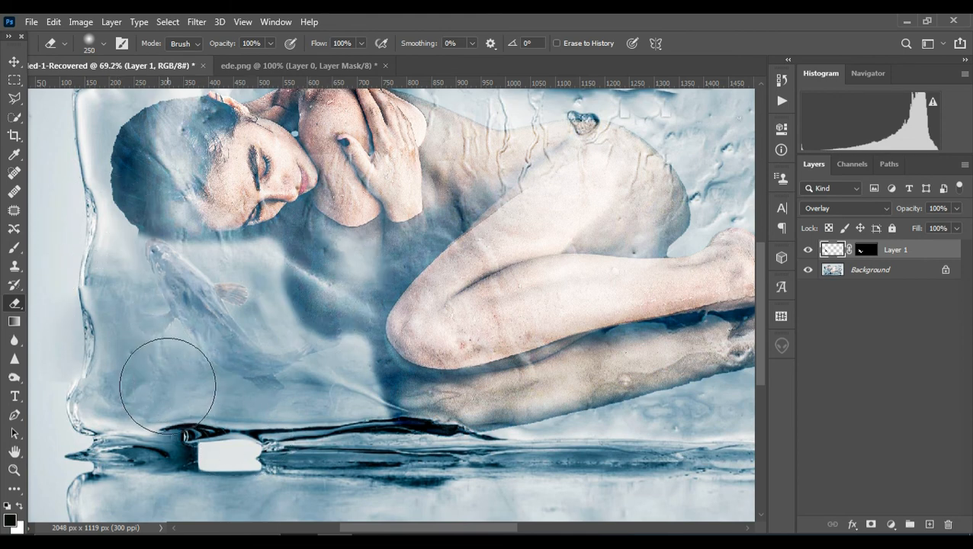
scroll(261, 402, down, 3)
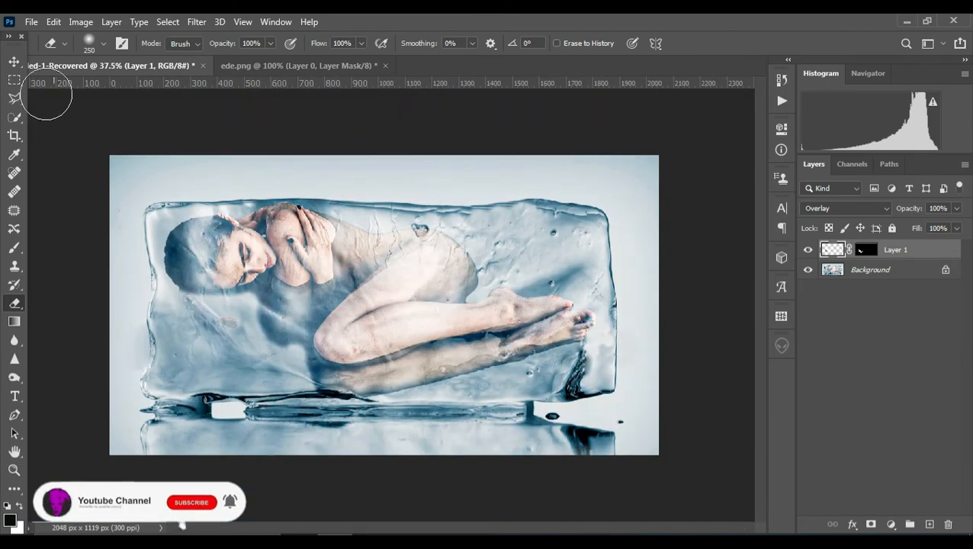
Apply an Exposure adjustment to the fish layer with Exposure +0.71, Offset -0.1561 and a changed Gamma Correction
click(13, 61)
click(80, 22)
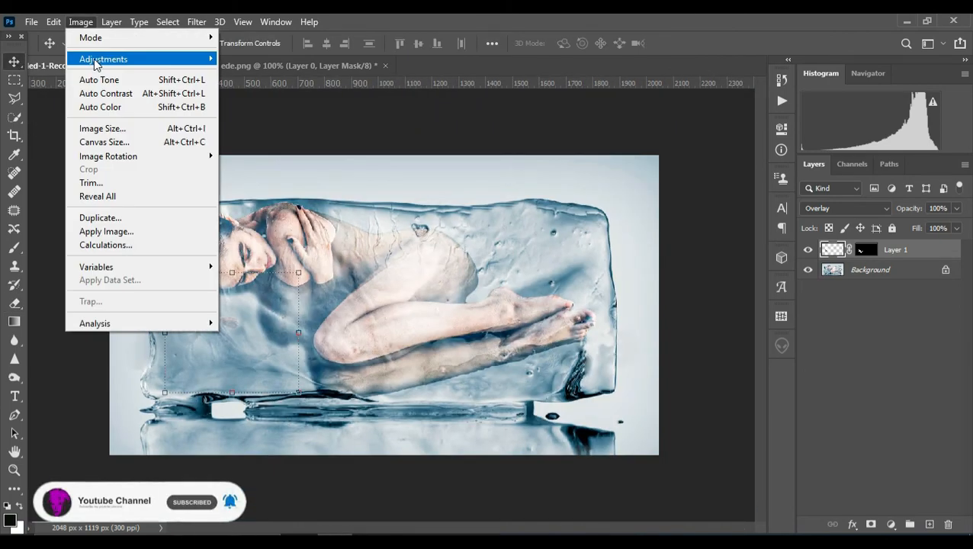
mouse_move(96, 65)
click(238, 97)
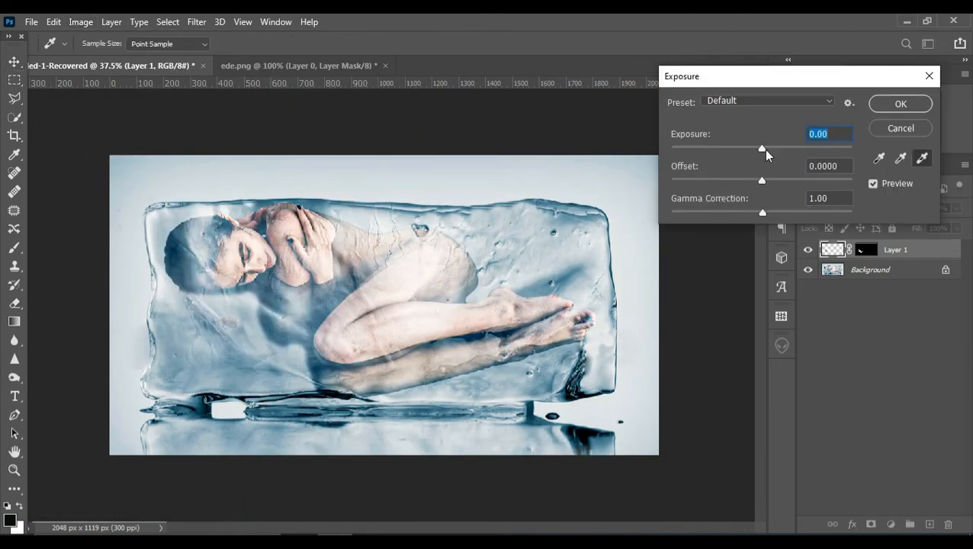
drag(764, 148, 732, 185)
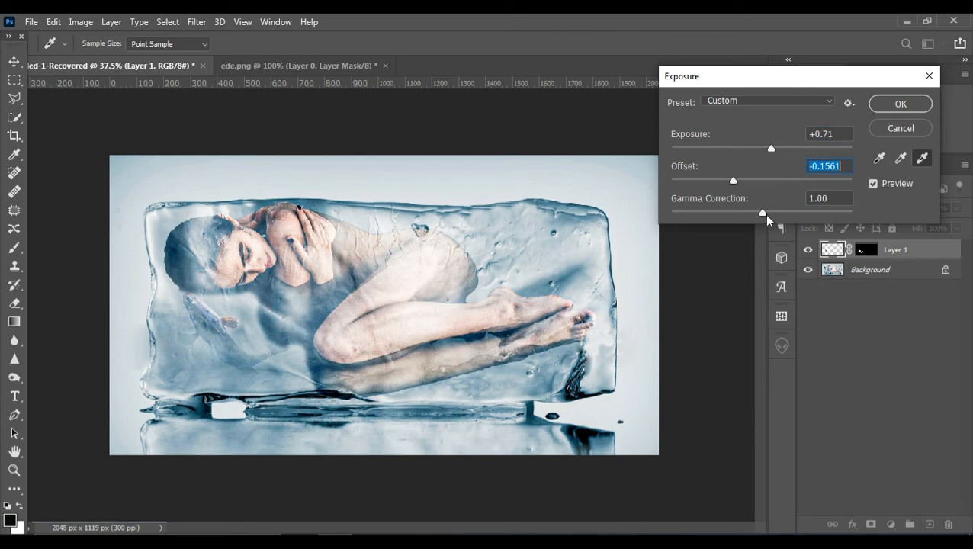
drag(763, 214, 784, 221)
click(901, 106)
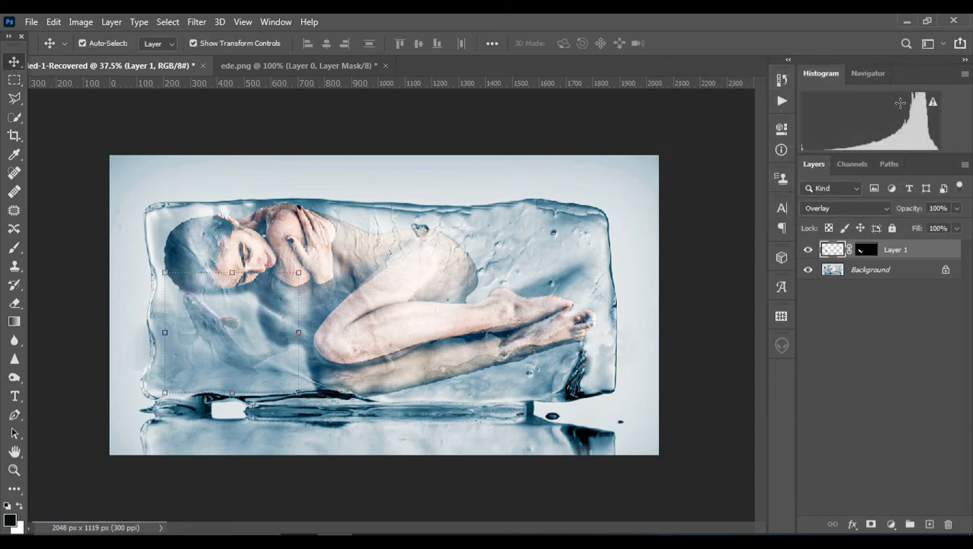
Merge the fish layer and the background into a single Background layer
click(867, 270)
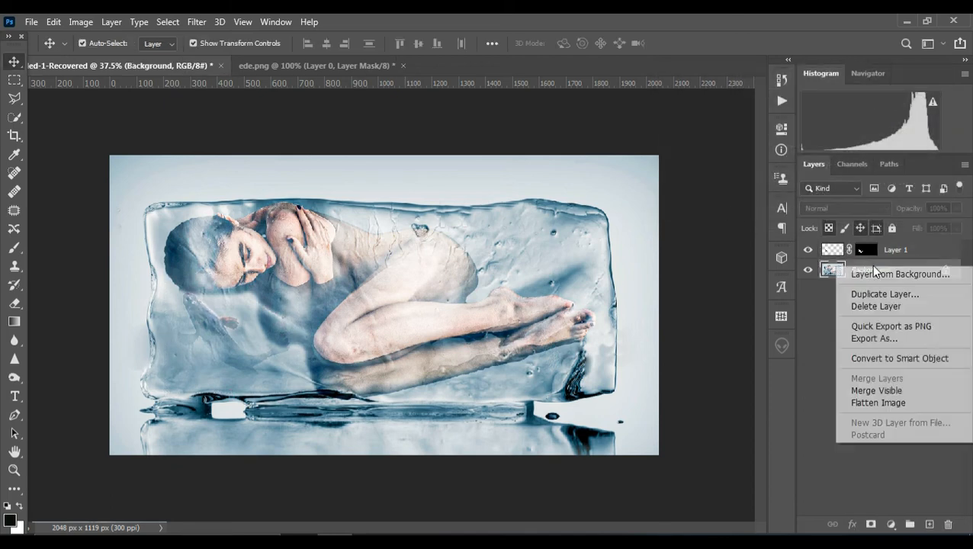
right_click(868, 270)
click(880, 395)
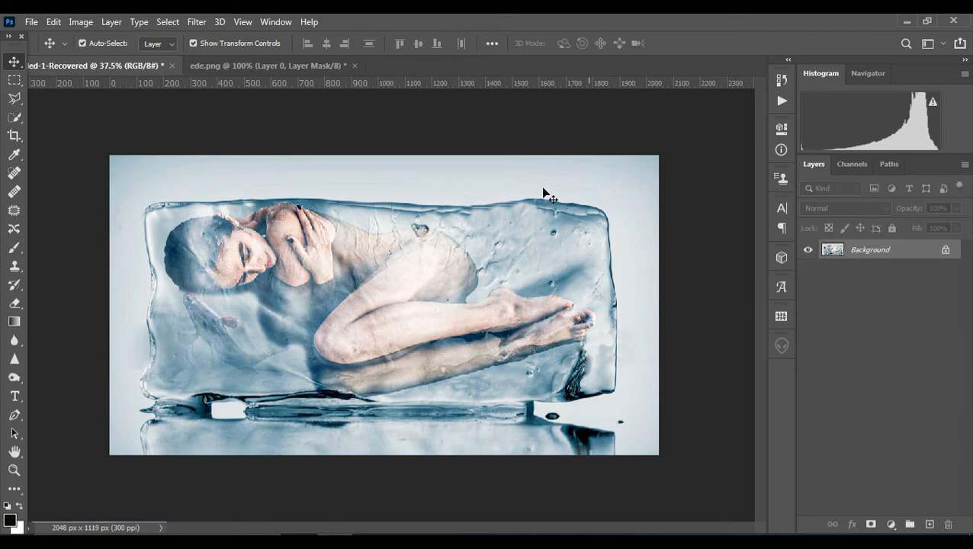
Apply the Underwater Photo Filter to the merged image with its density reduced below 25%
click(188, 24)
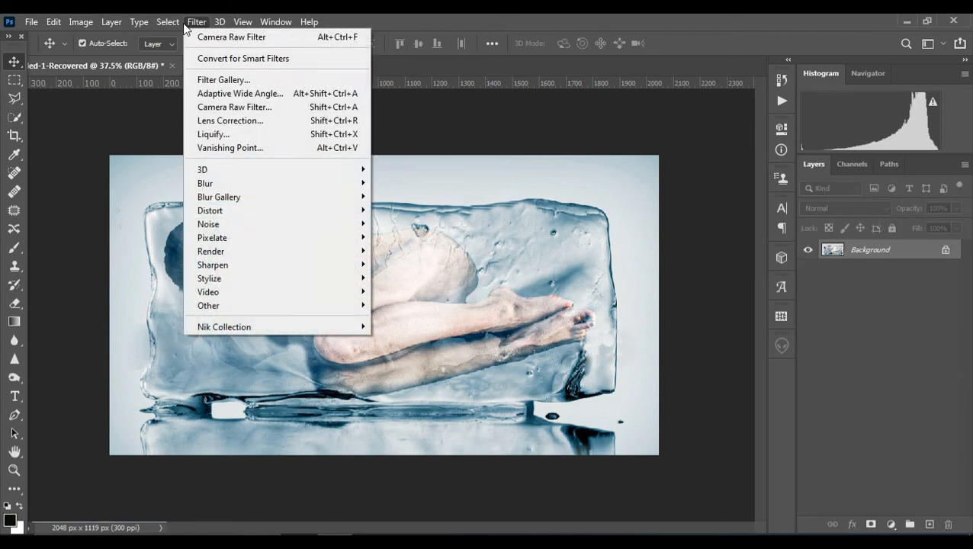
mouse_move(81, 22)
mouse_move(122, 60)
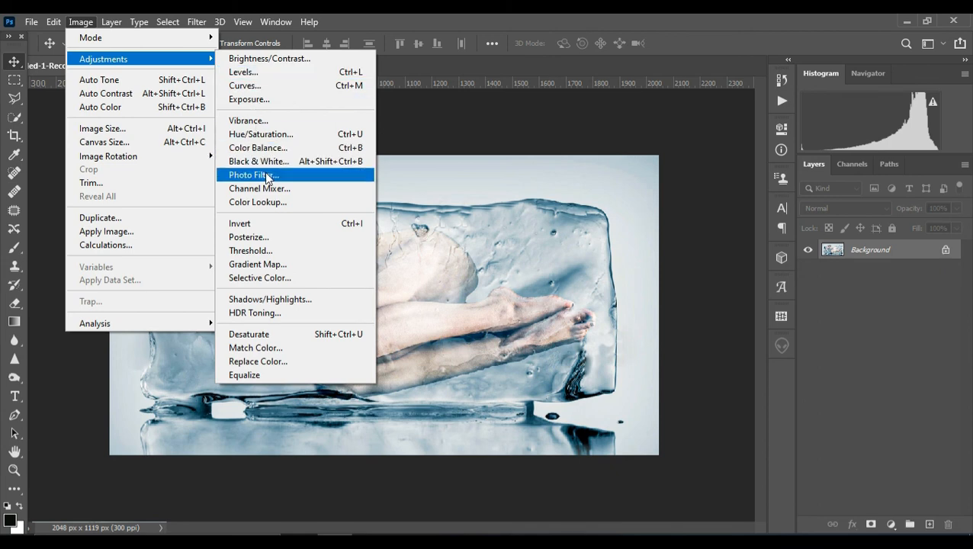
click(267, 176)
click(853, 121)
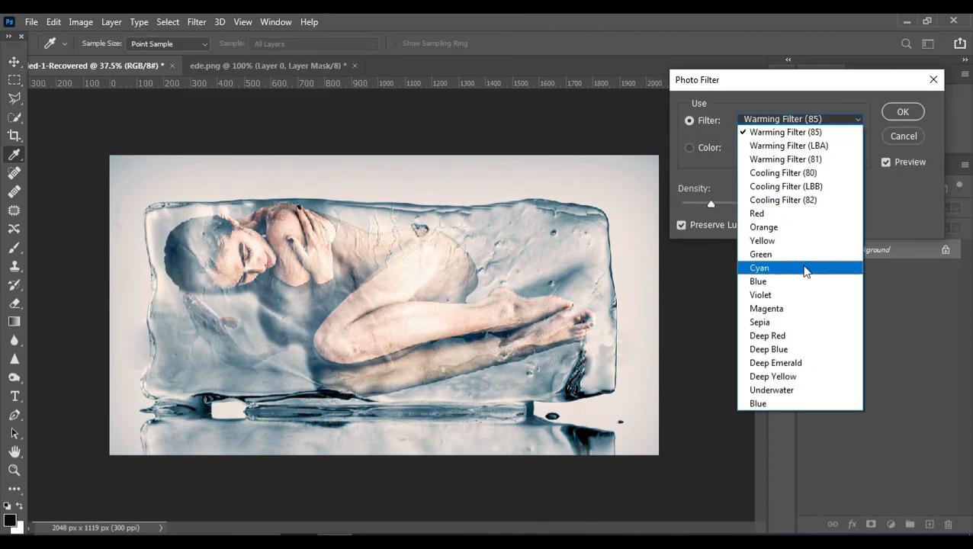
click(785, 391)
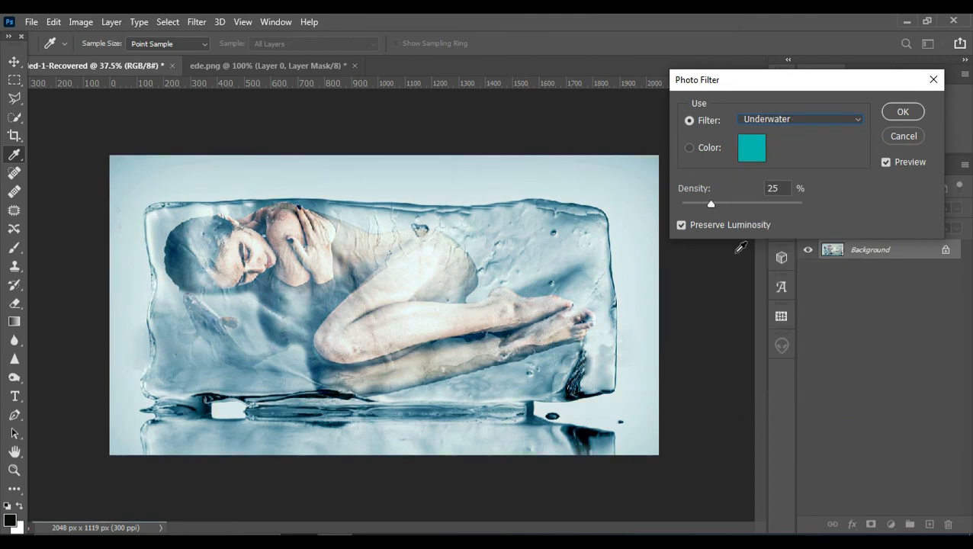
mouse_move(709, 203)
mouse_down()
mouse_move(686, 210)
mouse_move(695, 211)
mouse_up()
click(903, 112)
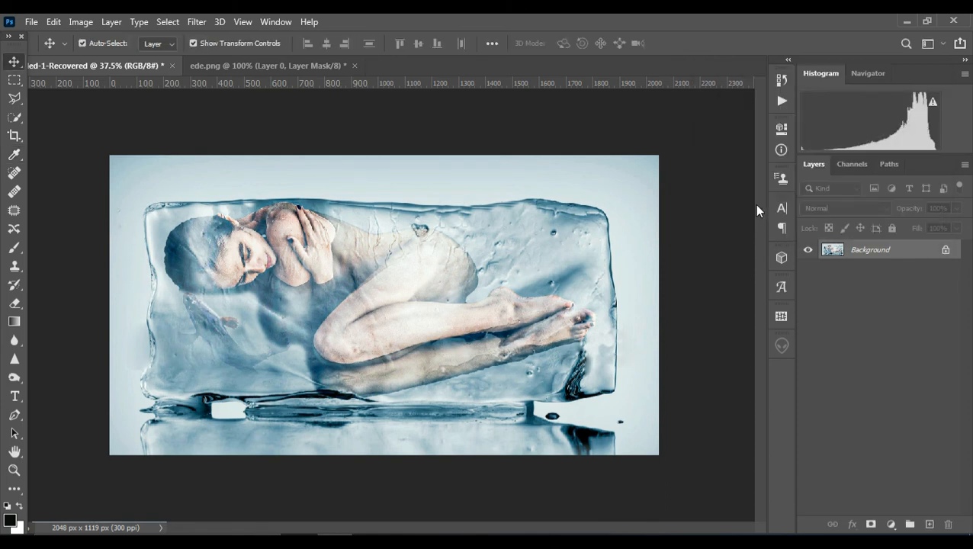
key(ctrl+plus)
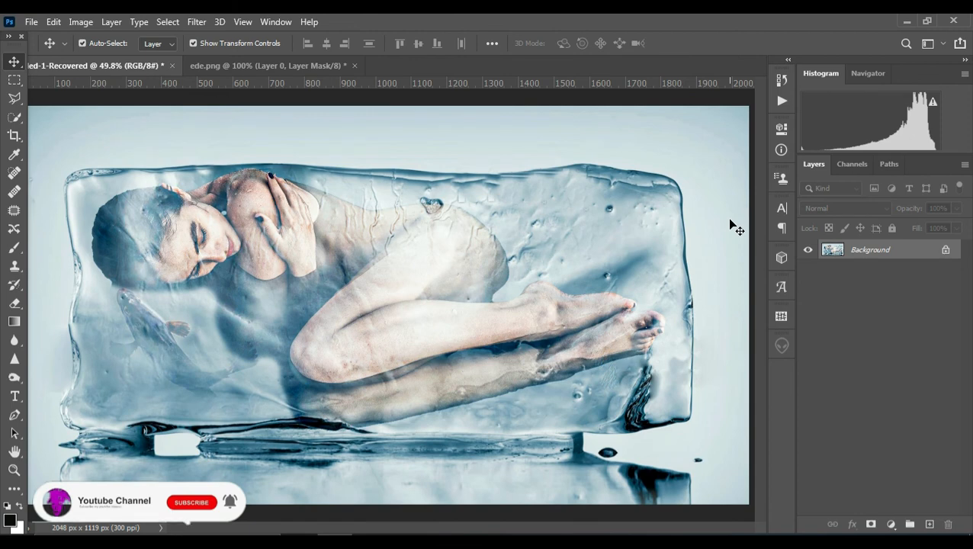